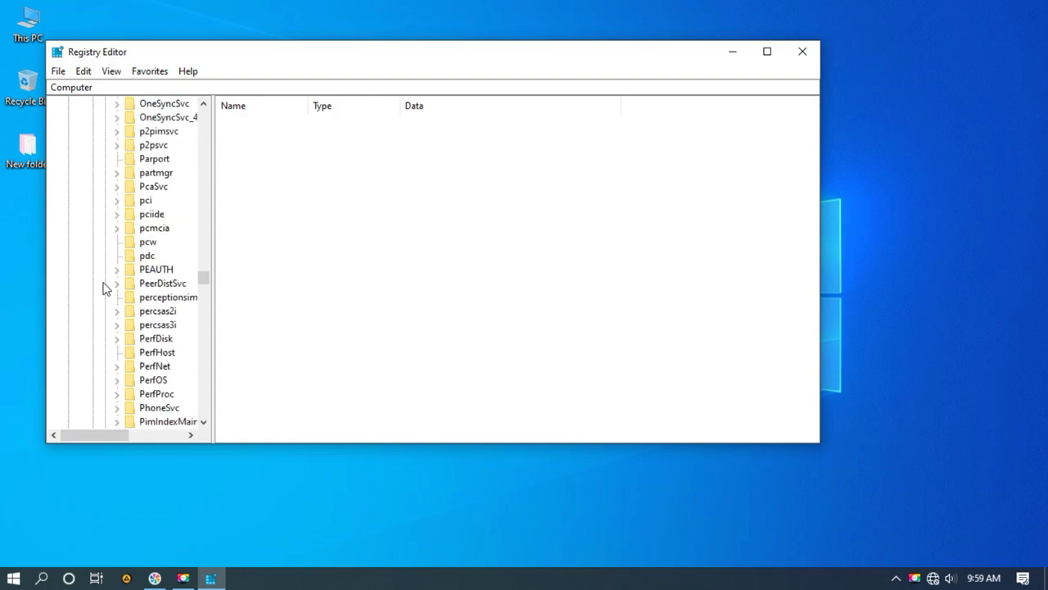
- Set the Start value of the TimeBrokerSvc key under CurrentControlSet\Services to 4 and close Registry Editor
{"action": "scroll", "coordinate": [104, 288], "scroll_direction": "down", "scroll_amount": 20}
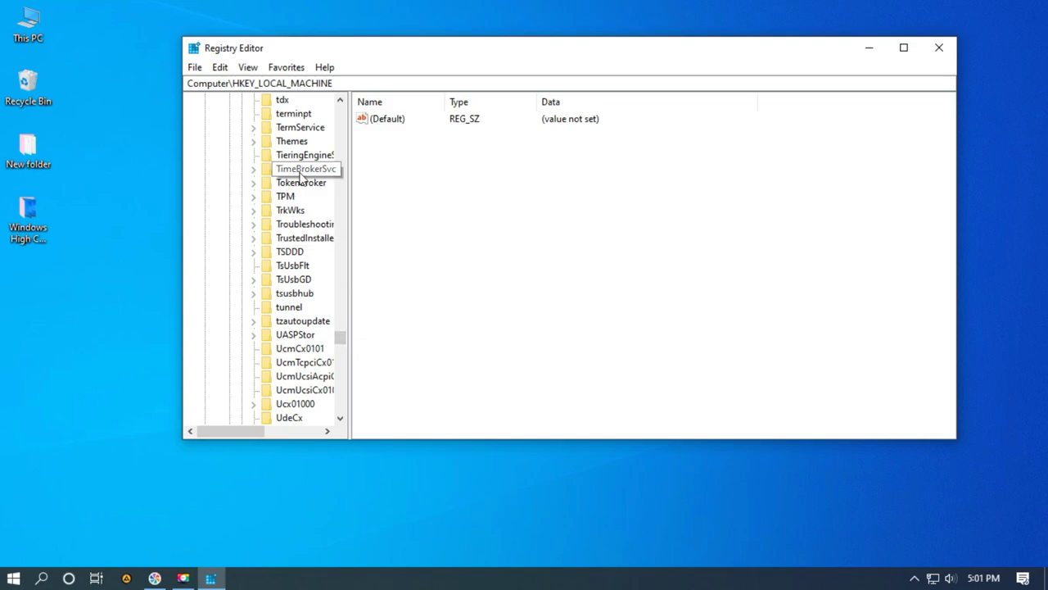
{"action": "left_click", "coordinate": [301, 170]}
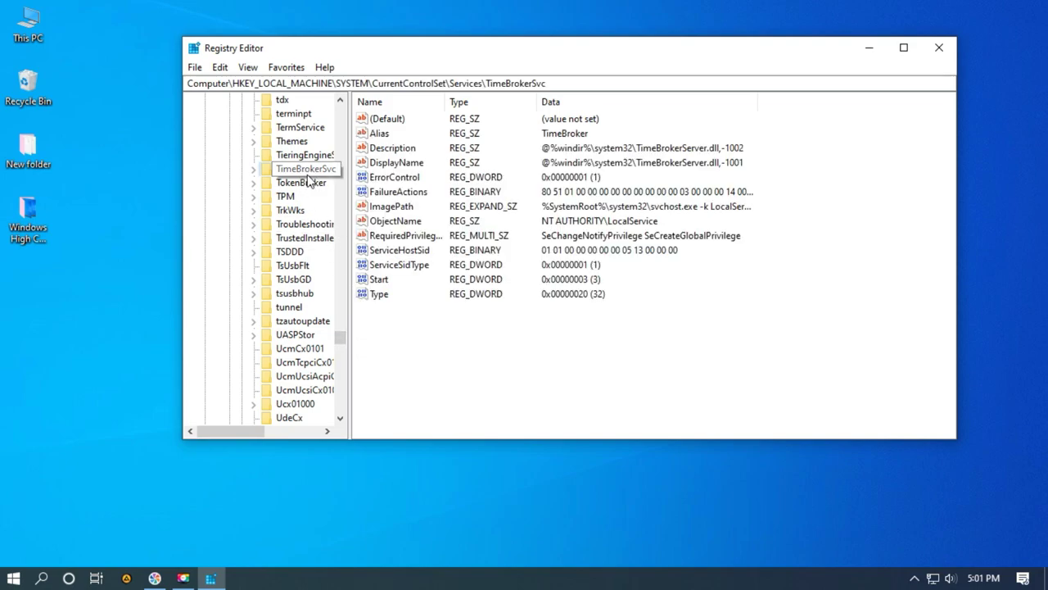
{"action": "double_click", "coordinate": [379, 280]}
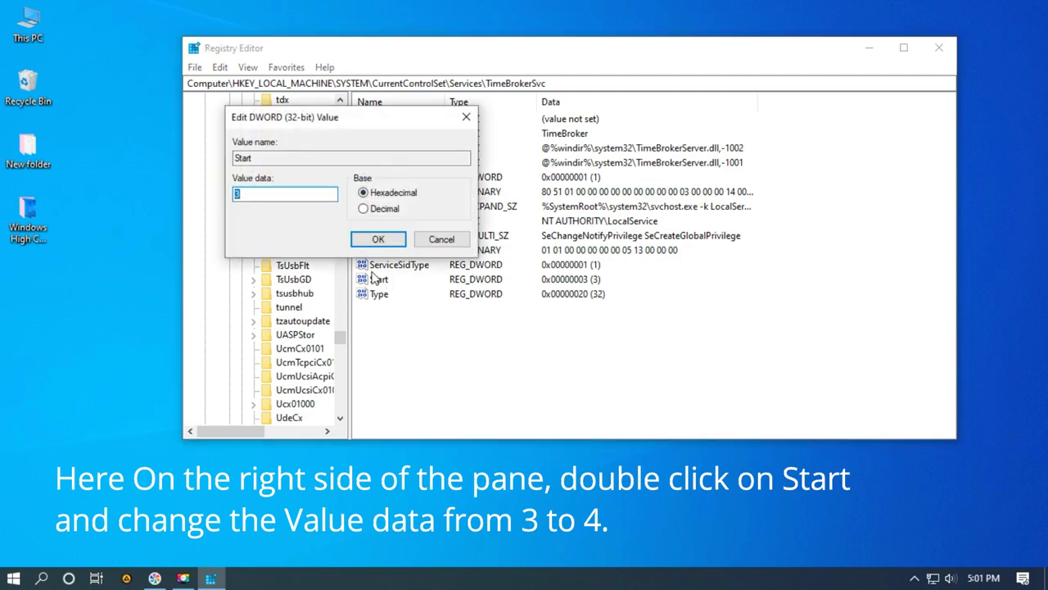
{"action": "left_click", "coordinate": [267, 194]}
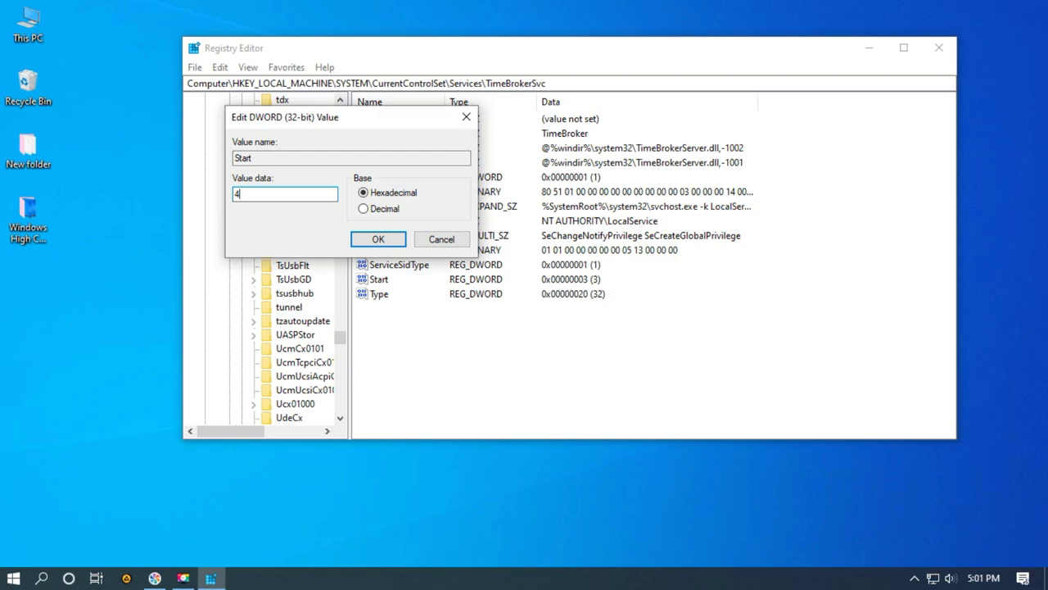
{"action": "left_click", "coordinate": [396, 242]}
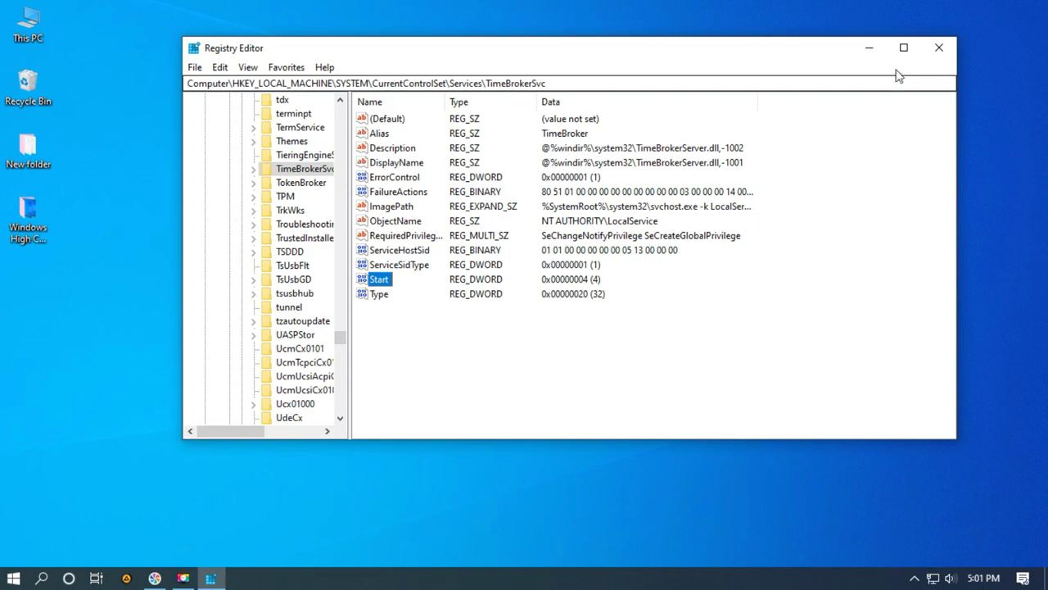
{"action": "left_click", "coordinate": [939, 46]}
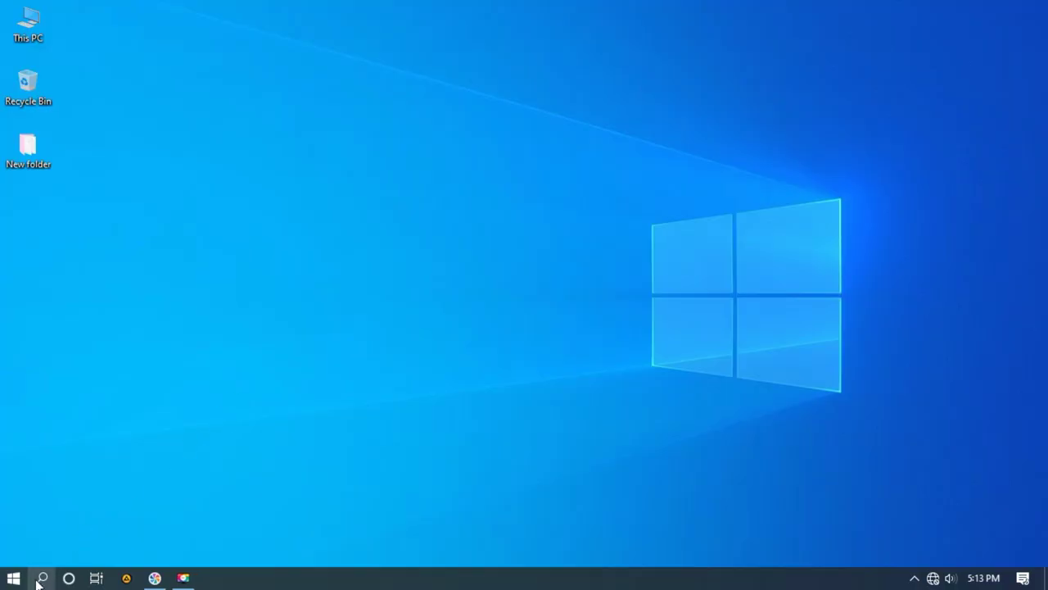
- Search Windows for "power", open Power & sleep settings, and choose the Balanced (recommended) plan in the additional Power Options
{"action": "left_click", "coordinate": [38, 582]}
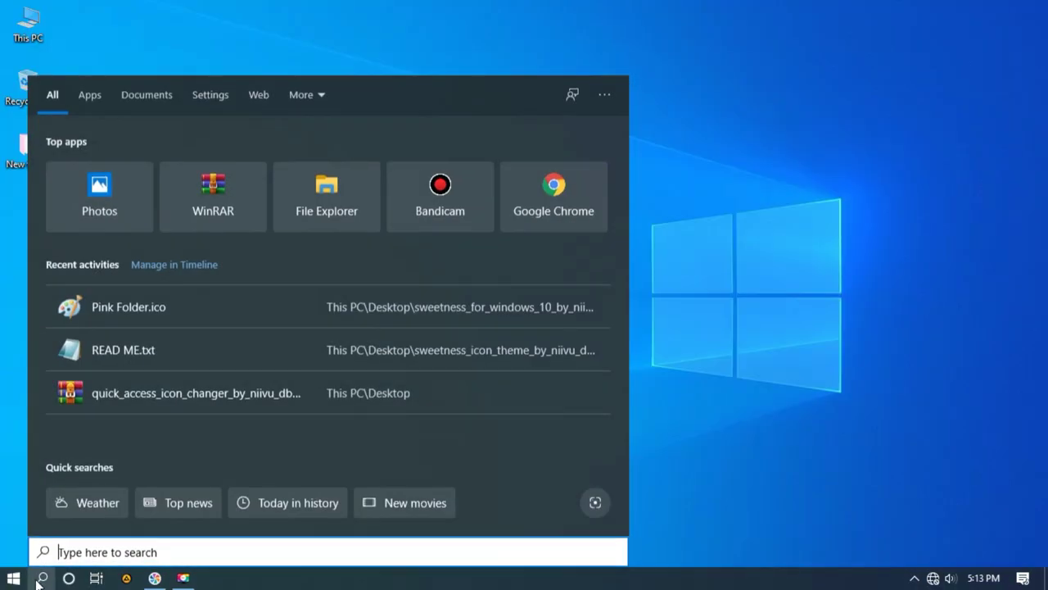
{"action": "type", "text": "power"}
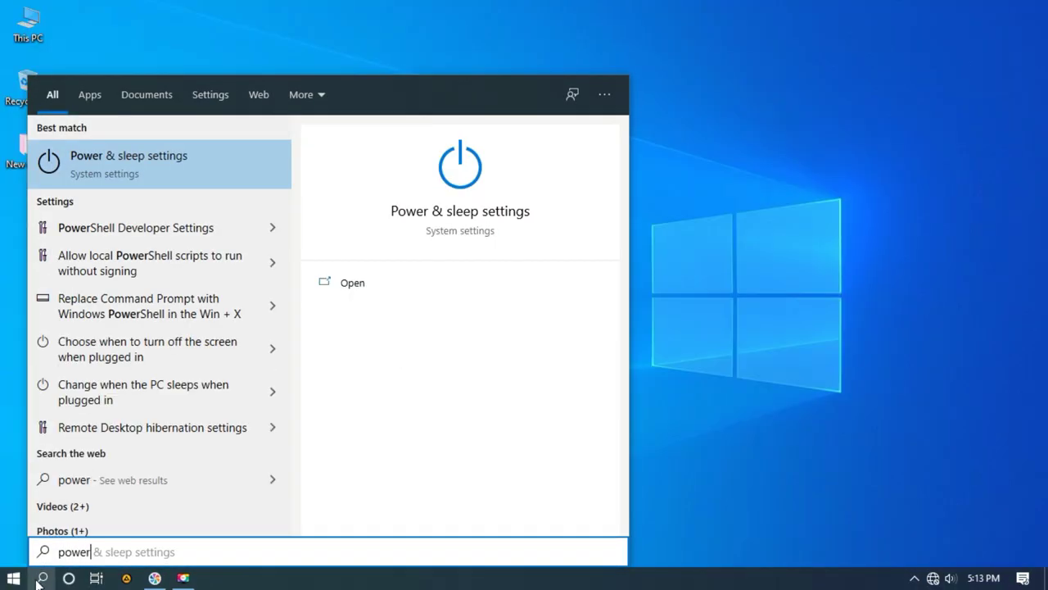
{"action": "left_click", "coordinate": [146, 178]}
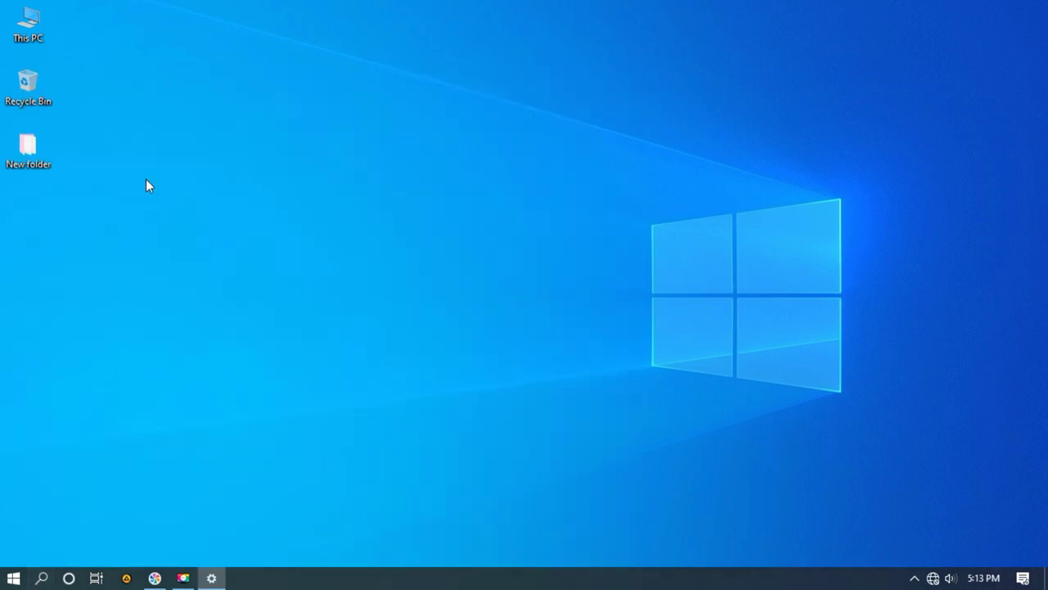
{"action": "left_click", "coordinate": [898, 107]}
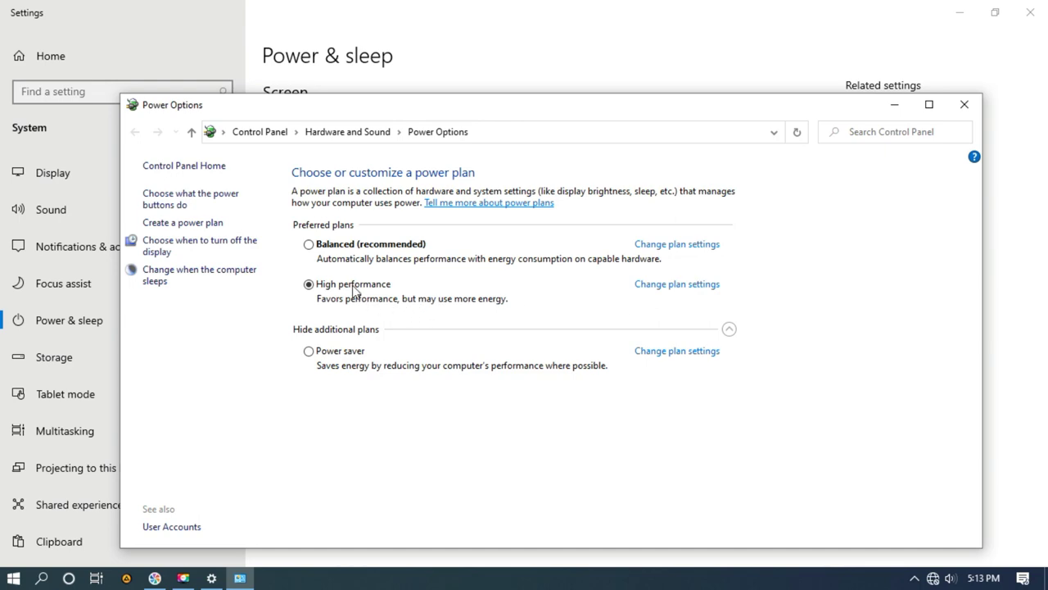
{"action": "left_click", "coordinate": [309, 244]}
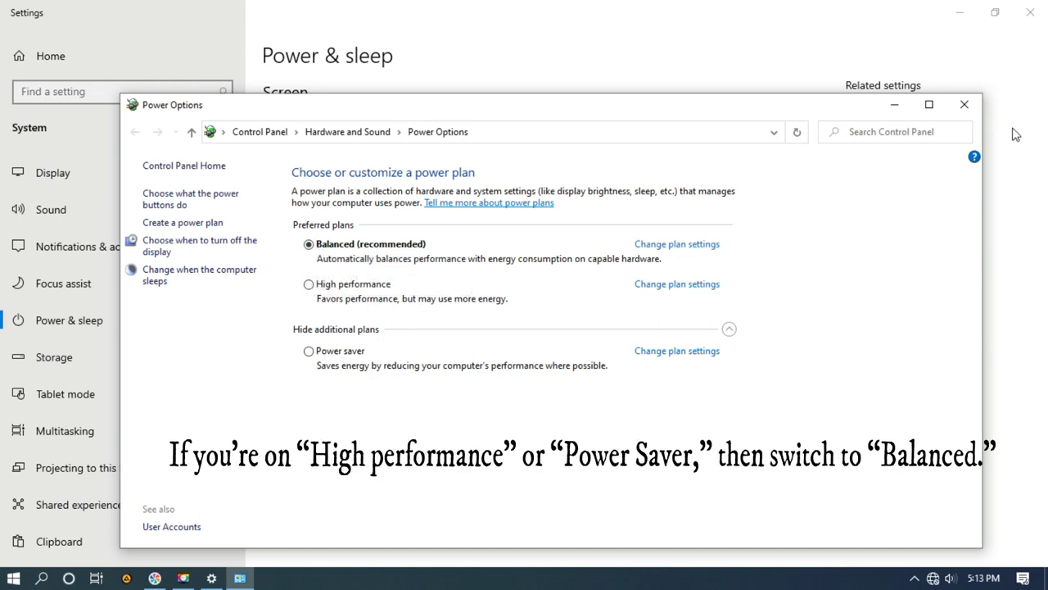
- Restore the Balanced plan's defaults through its advanced power settings and close the Power Options and Settings windows
{"action": "left_click", "coordinate": [209, 247]}
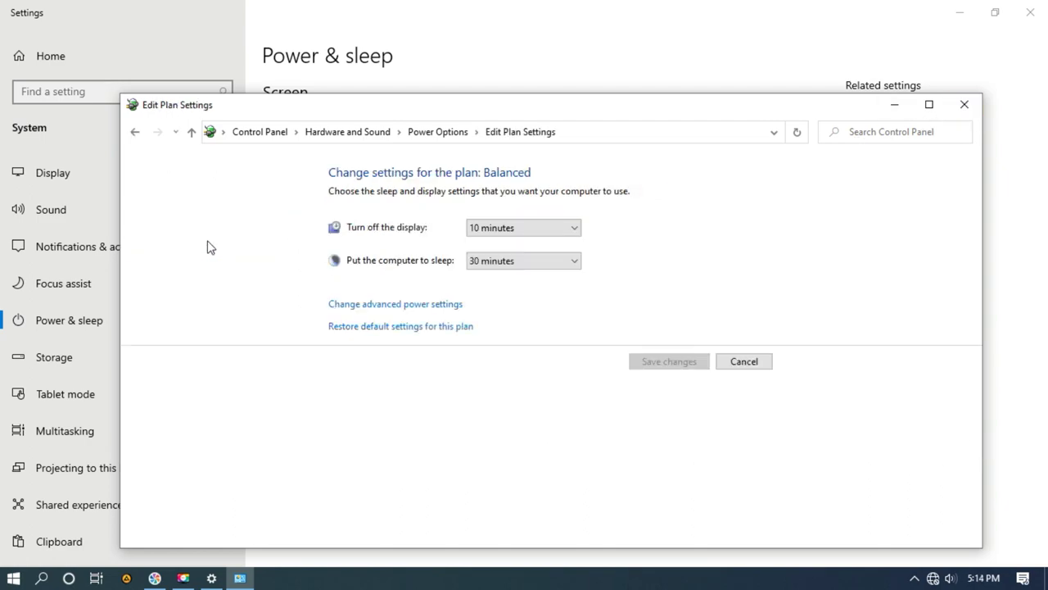
{"action": "left_click", "coordinate": [396, 310]}
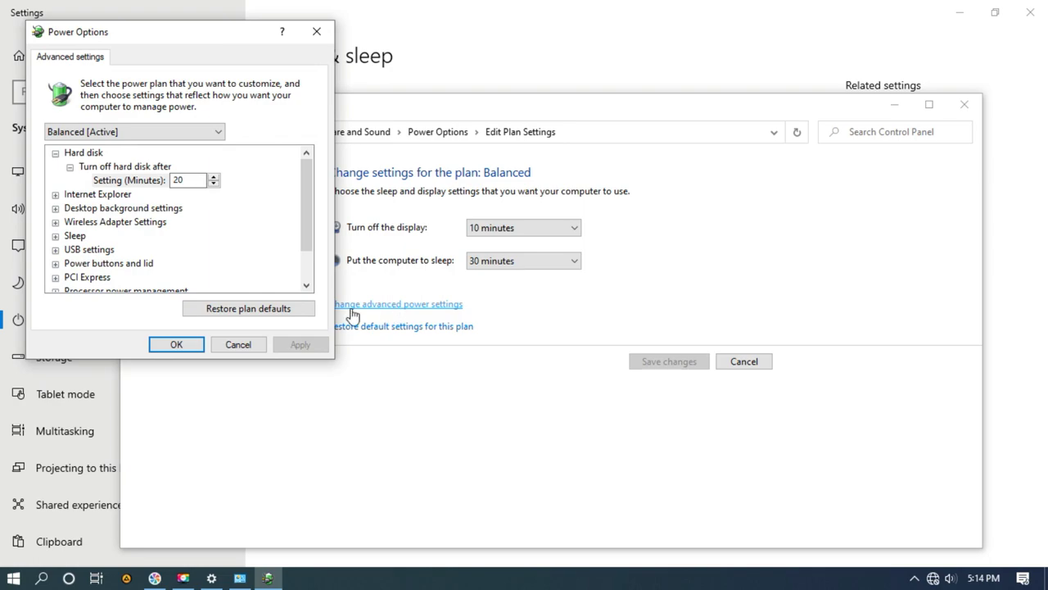
{"action": "left_click", "coordinate": [256, 308]}
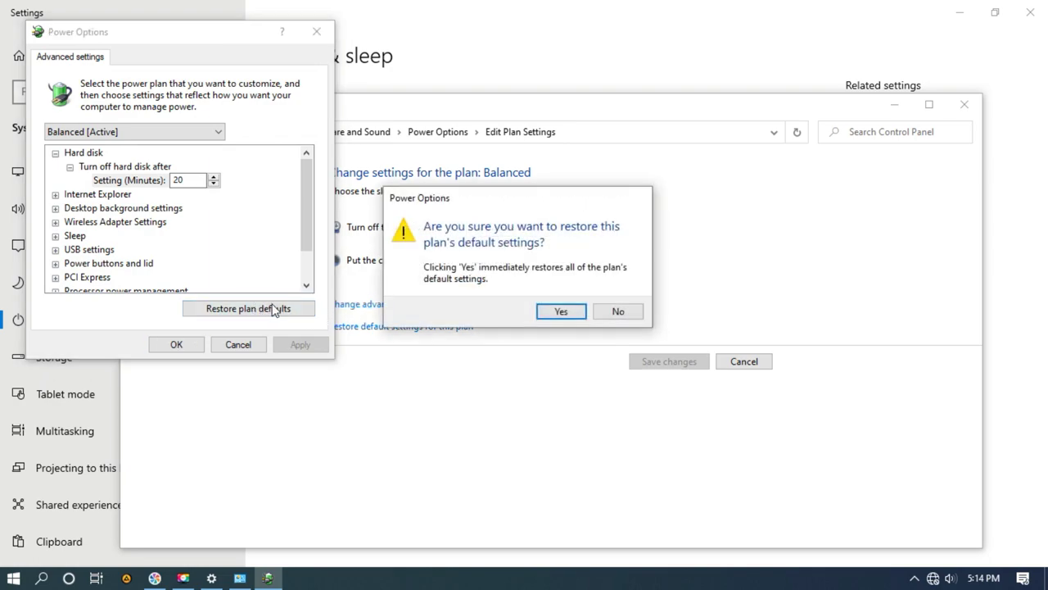
{"action": "left_click", "coordinate": [558, 310]}
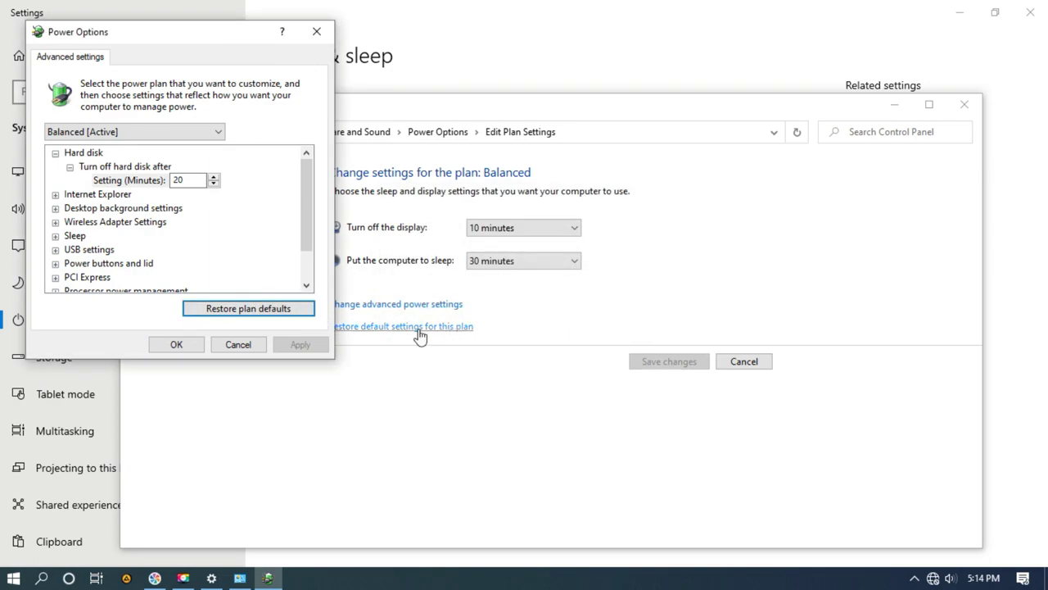
{"action": "left_click", "coordinate": [177, 345]}
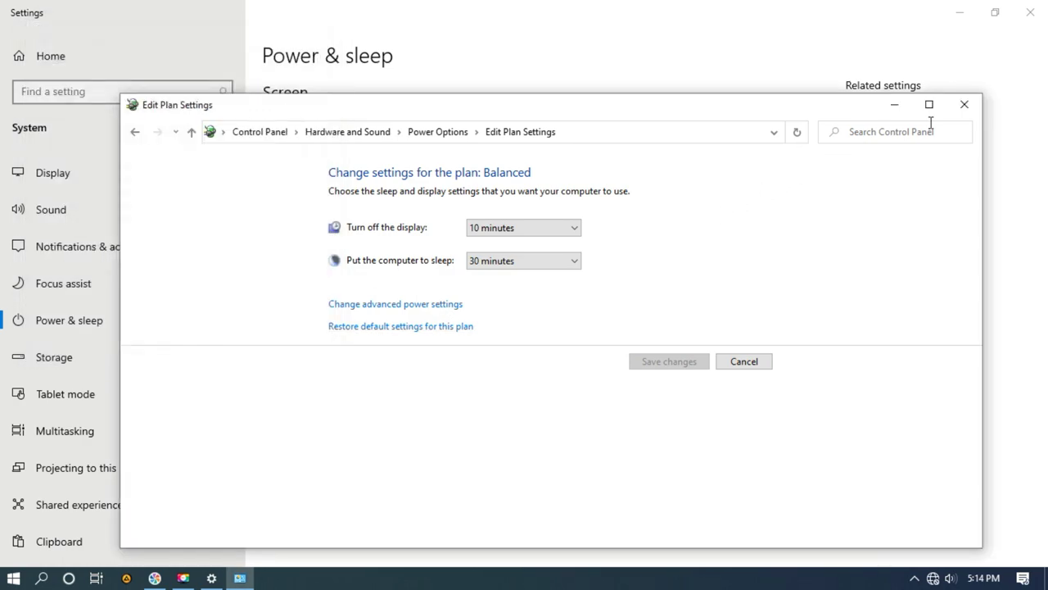
{"action": "left_click", "coordinate": [964, 104]}
{"action": "left_click", "coordinate": [1039, 13]}
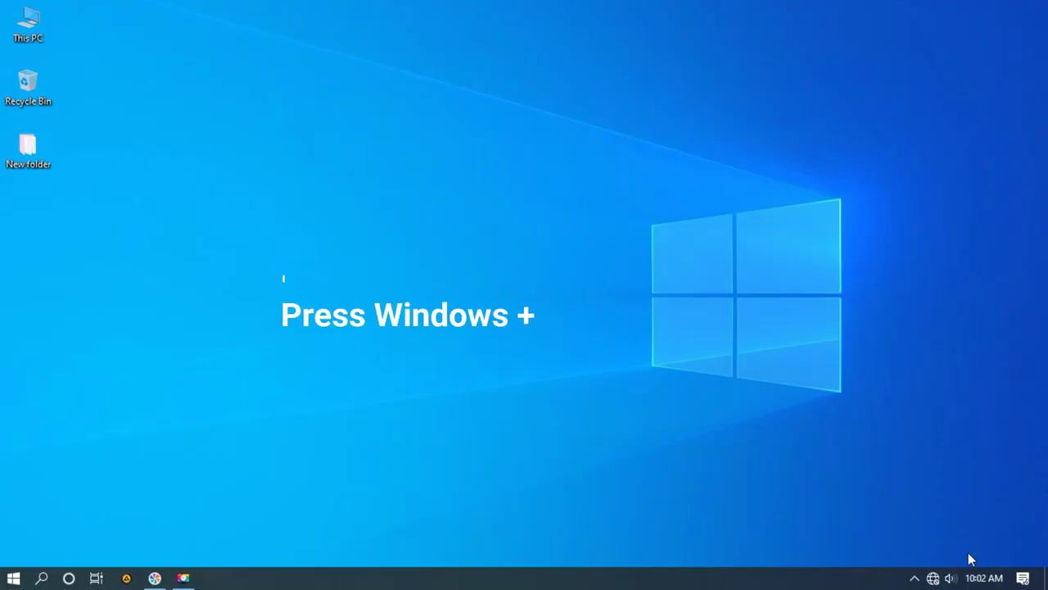
- Open the Windows Services console by running services.msc
{"action": "key", "text": "super+r"}
{"action": "type", "text": "ser"}
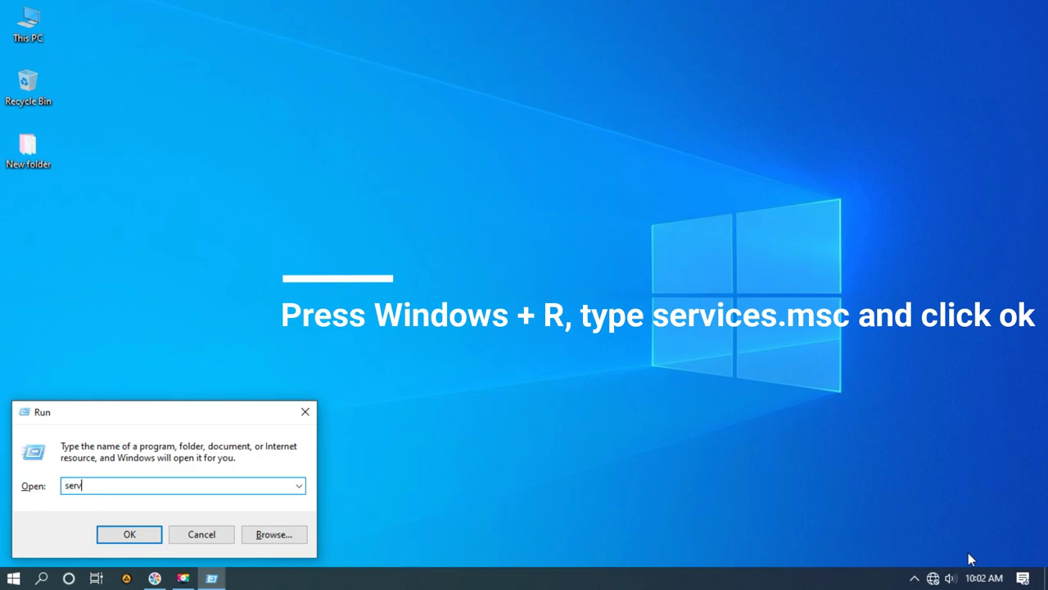
{"action": "type", "text": "vices.msc"}
{"action": "key", "text": "Return"}
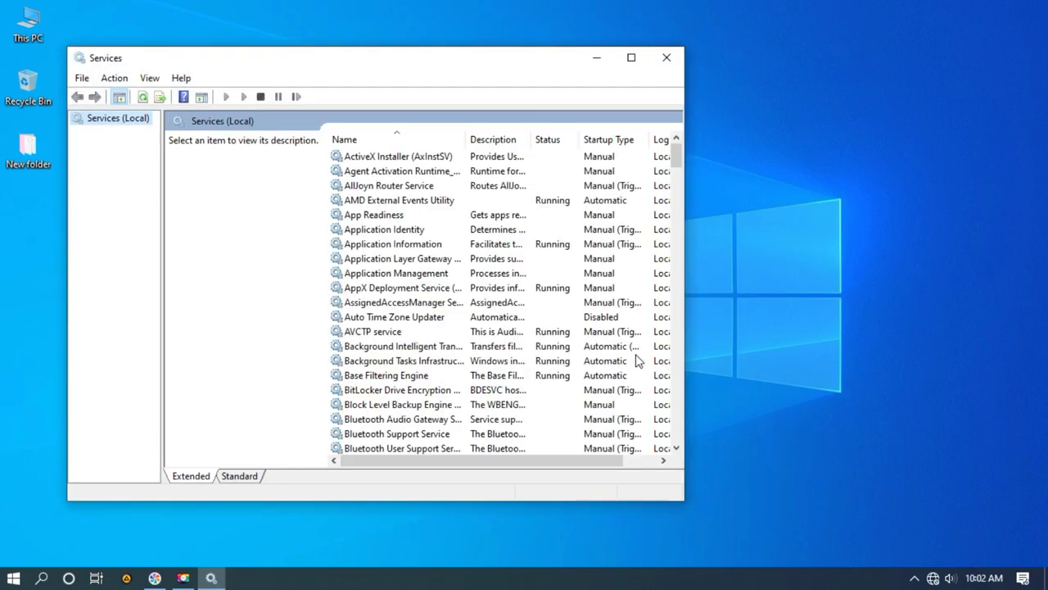
- Set the startup type of the Background Intelligent Transfer Service to Disabled and apply the change
{"action": "left_click", "coordinate": [500, 303]}
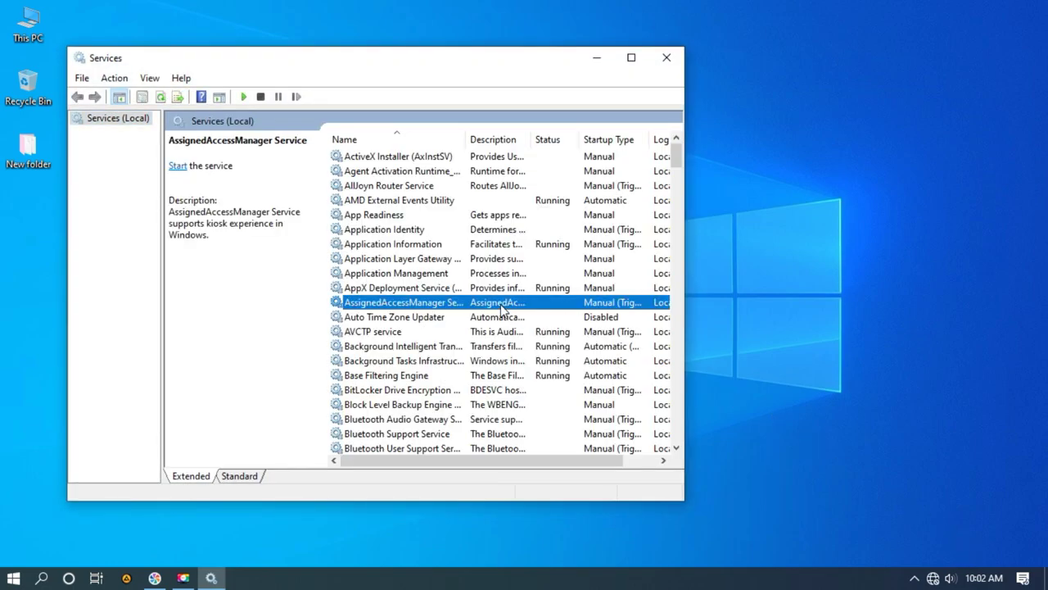
{"action": "left_click", "coordinate": [496, 345]}
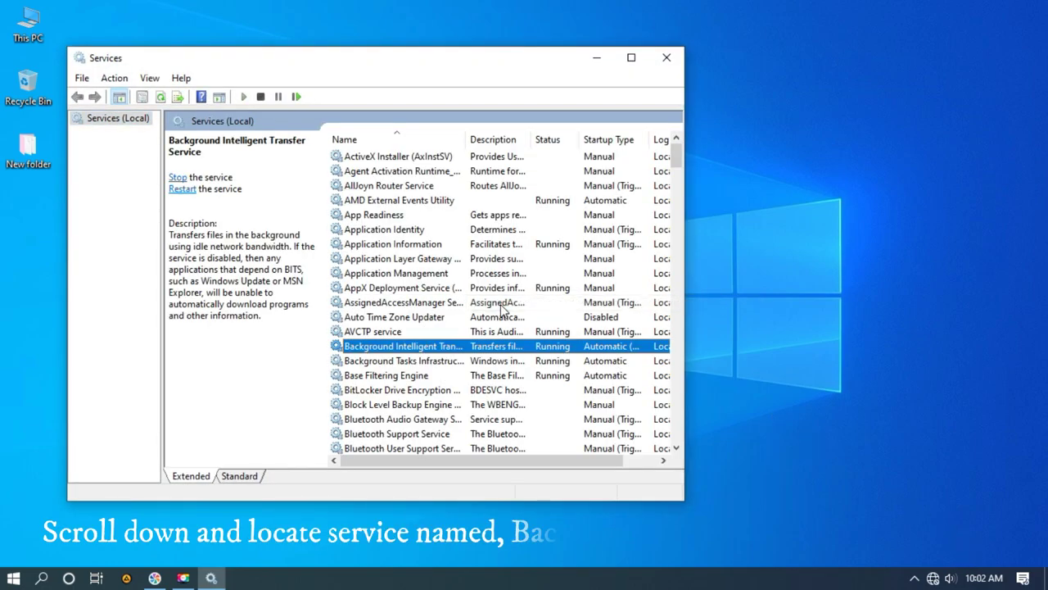
{"action": "double_click", "coordinate": [449, 350]}
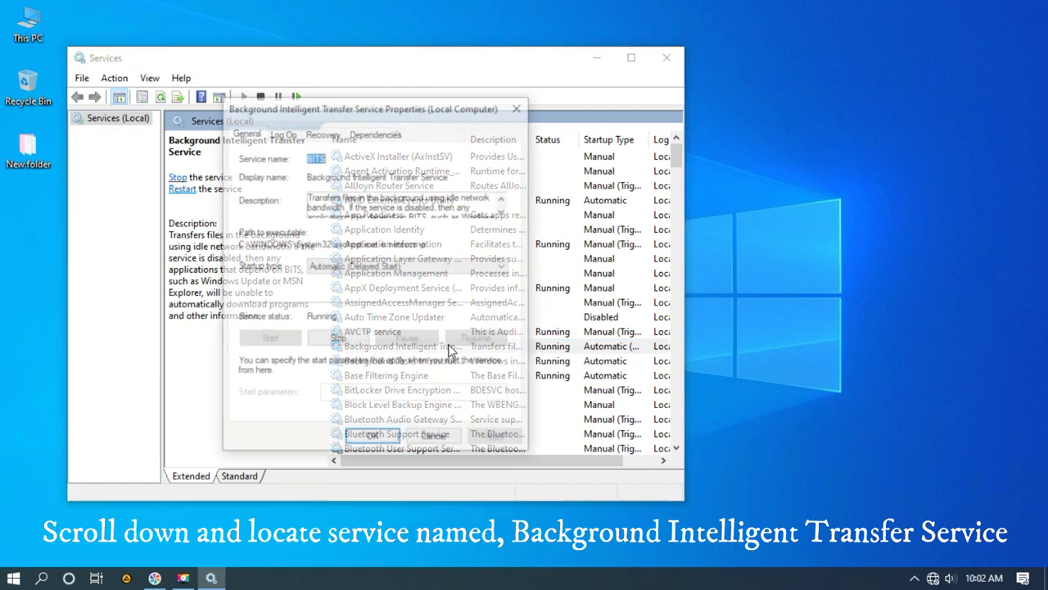
{"action": "left_click", "coordinate": [426, 266]}
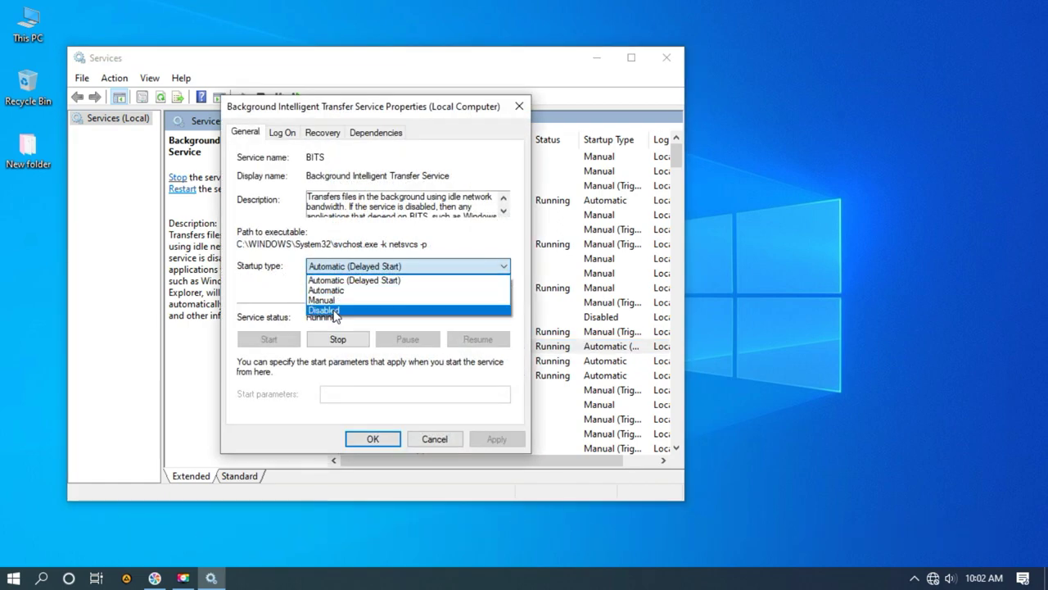
{"action": "left_click", "coordinate": [332, 311]}
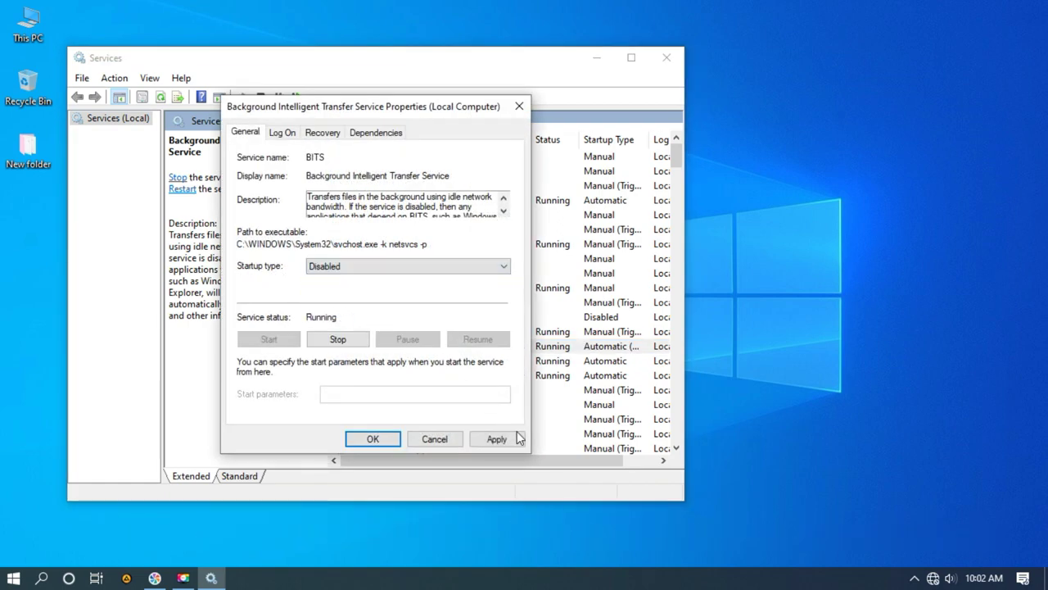
{"action": "left_click", "coordinate": [497, 441]}
{"action": "left_click", "coordinate": [382, 443]}
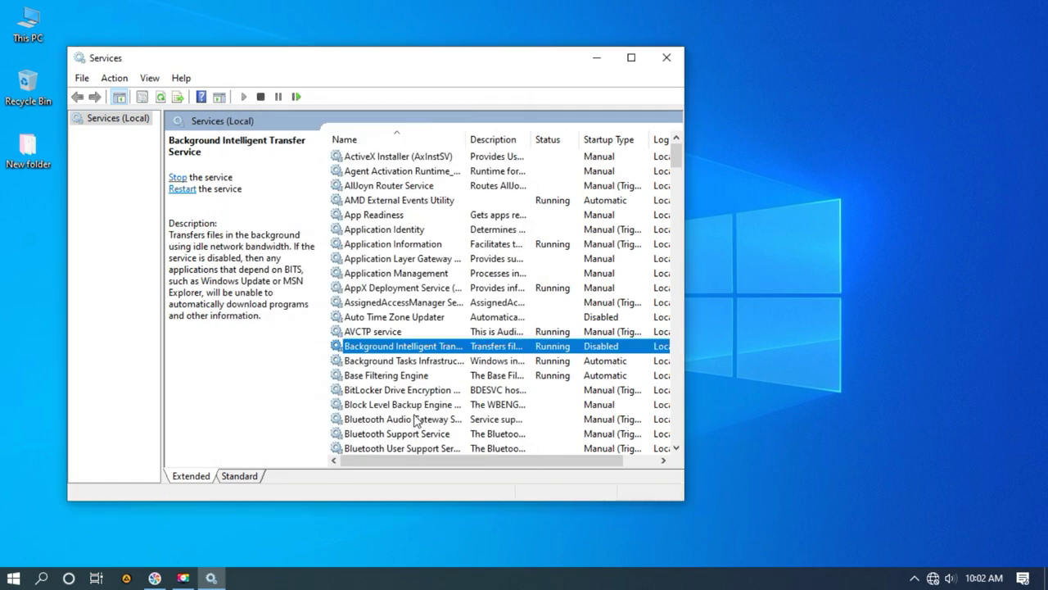
- Stop the running Background Intelligent Transfer Service from its properties and close the Services console
{"action": "double_click", "coordinate": [419, 352]}
{"action": "left_click", "coordinate": [338, 339]}
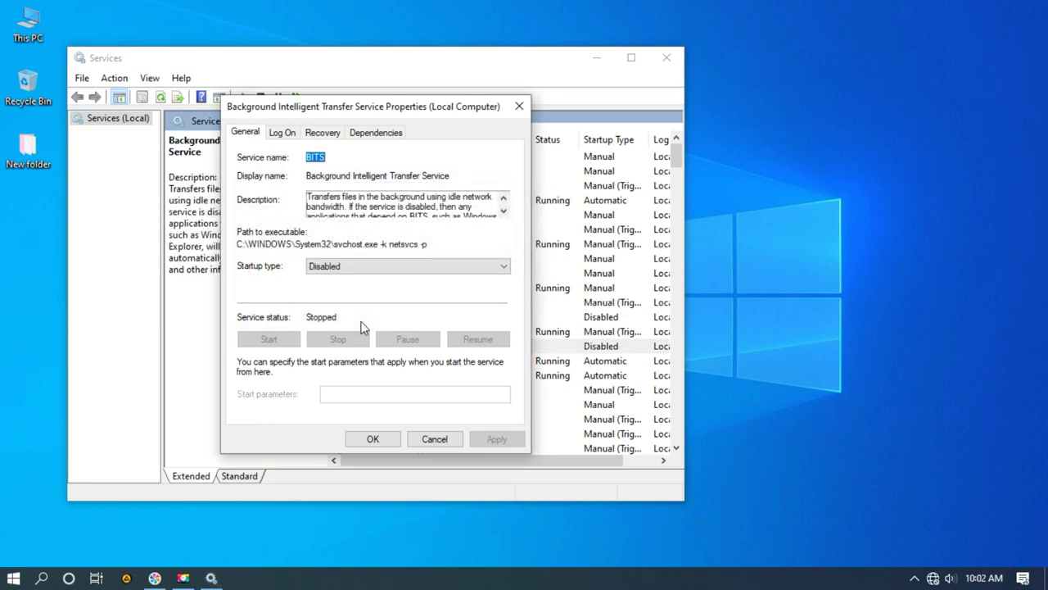
{"action": "left_click", "coordinate": [394, 439]}
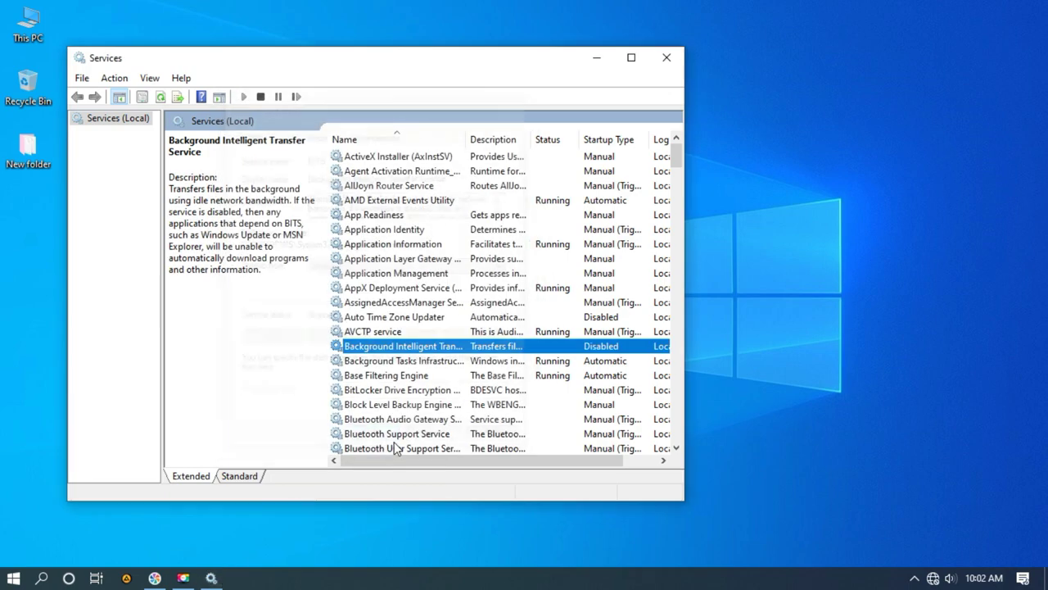
{"action": "left_click", "coordinate": [667, 60]}
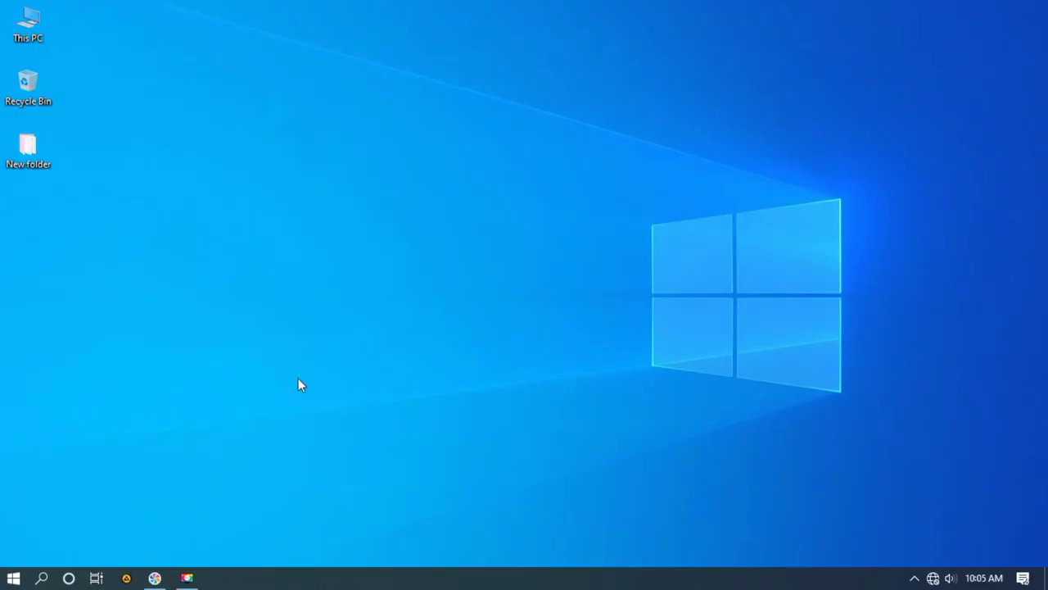
- Search Windows for the Background apps settings, turn off "Let apps run in the background", and close Settings
{"action": "left_click", "coordinate": [41, 578]}
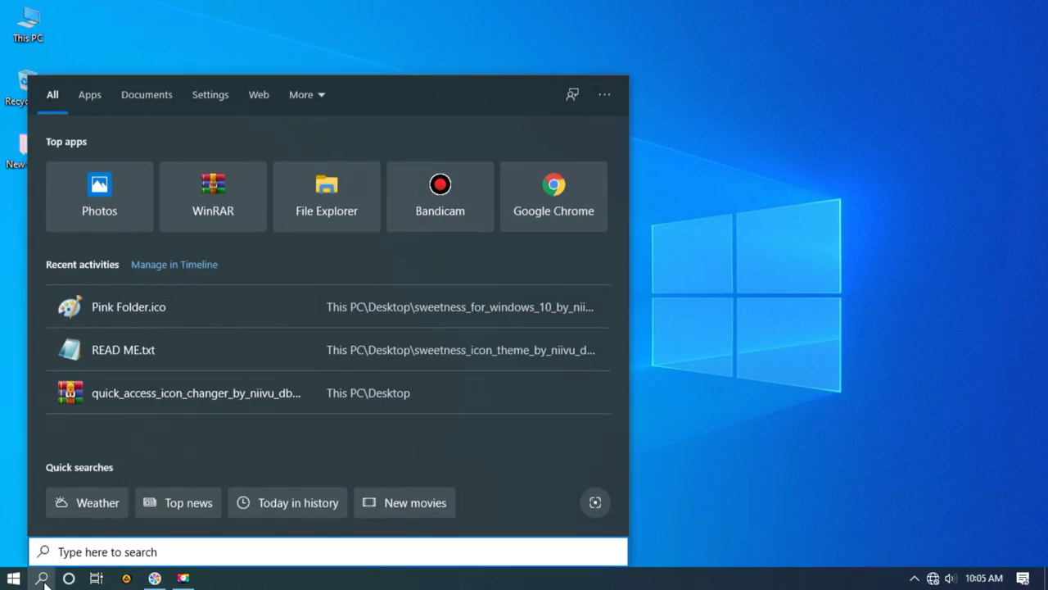
{"action": "type", "text": "backg"}
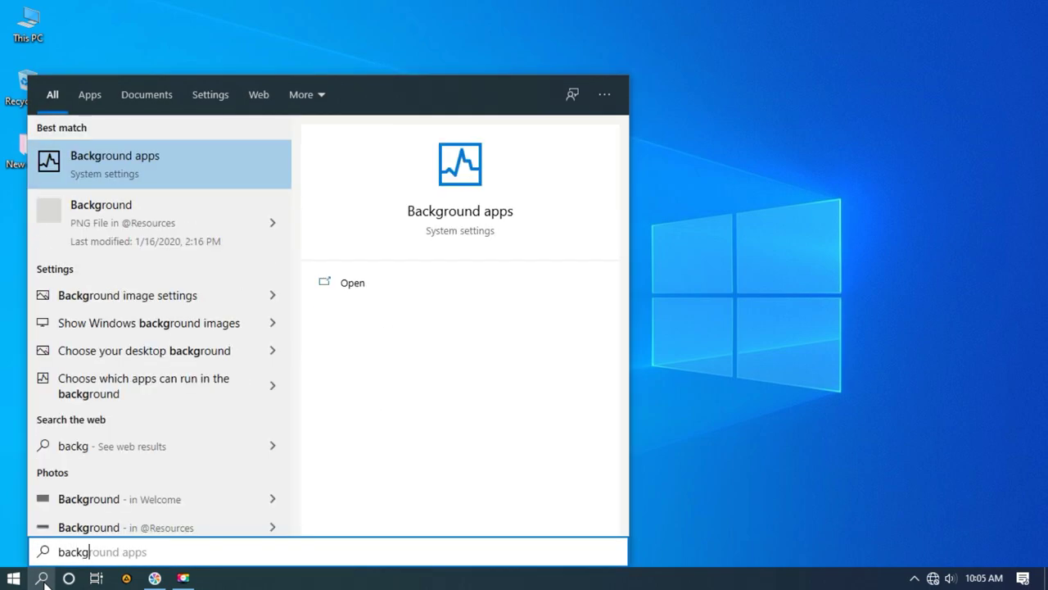
{"action": "type", "text": "round"}
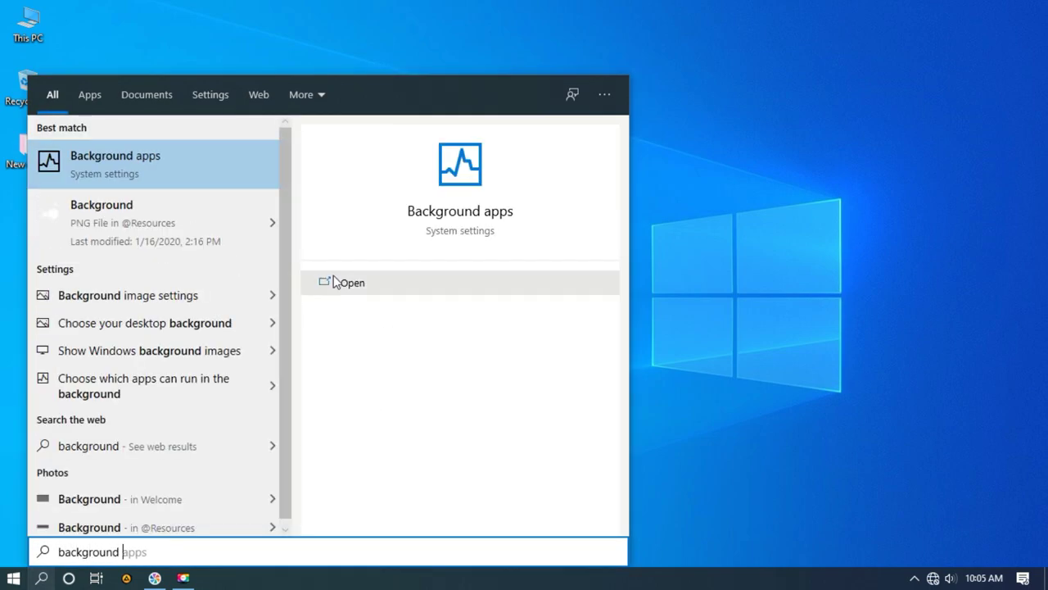
{"action": "left_click", "coordinate": [153, 175]}
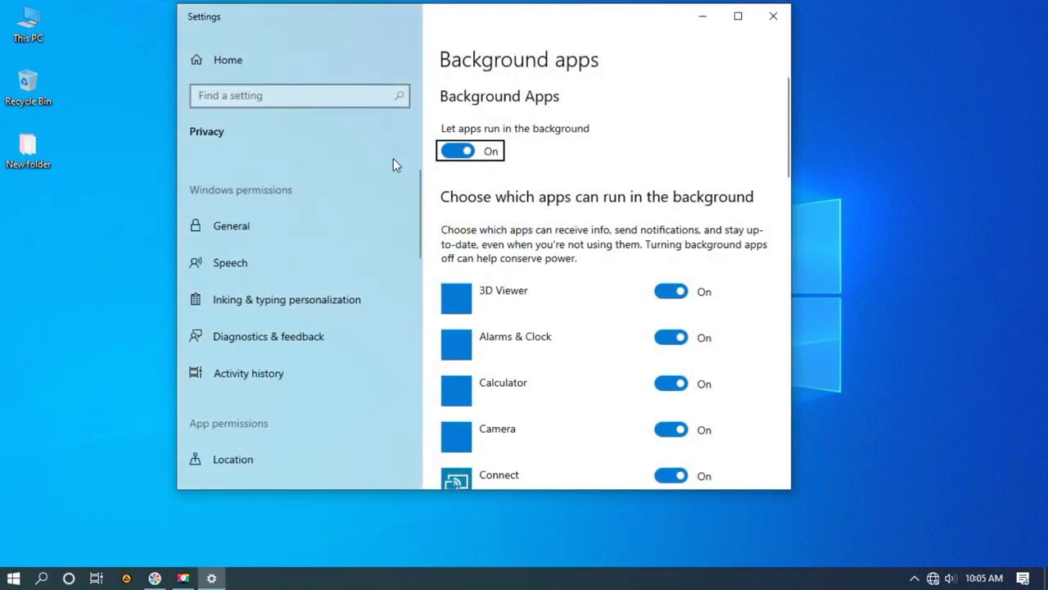
{"action": "left_click", "coordinate": [465, 152]}
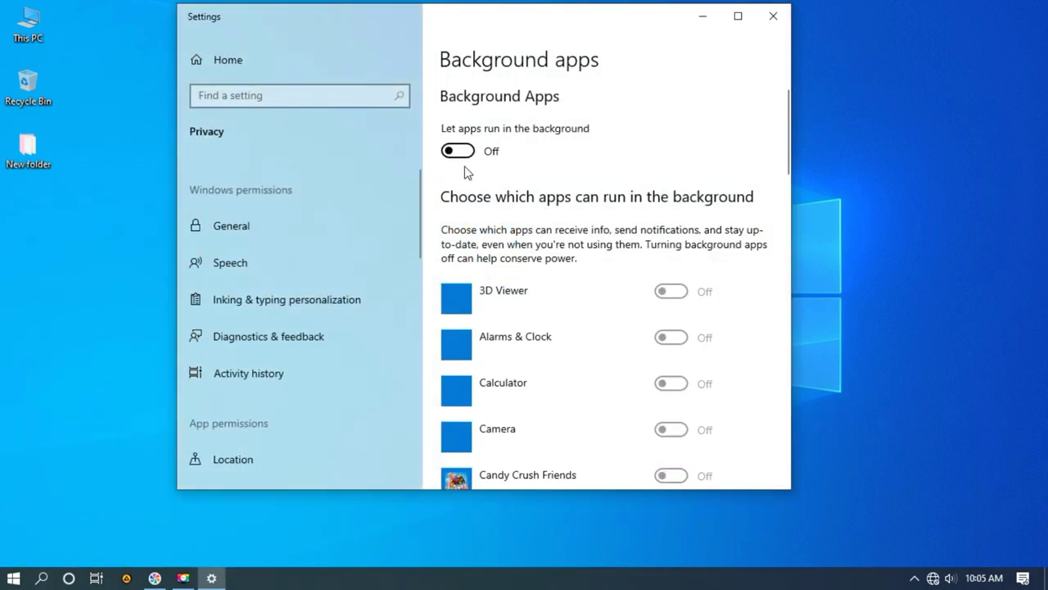
{"action": "left_click", "coordinate": [773, 15]}
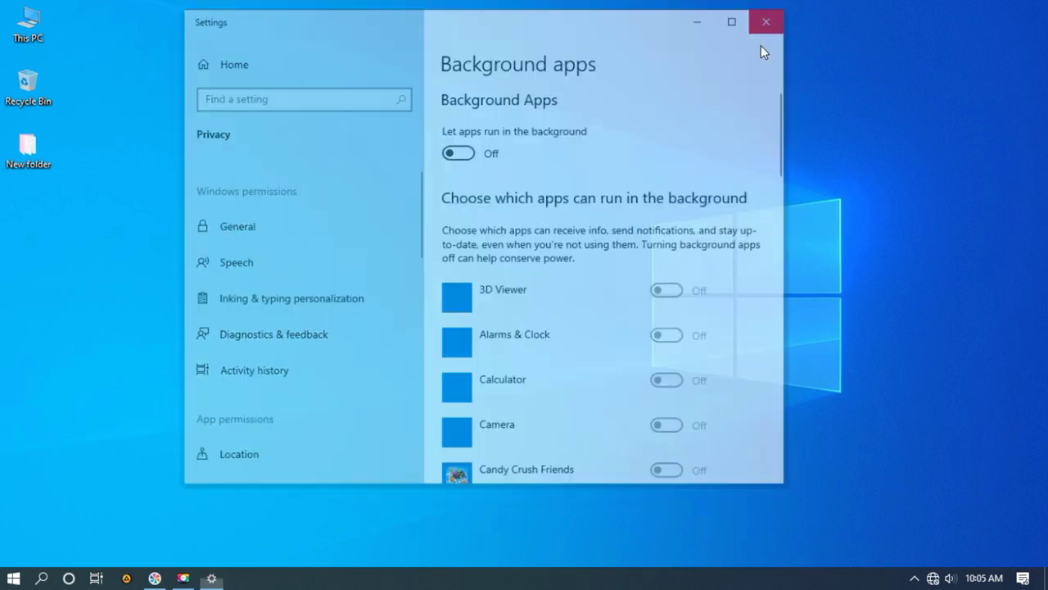
- Open Task Manager's list of startup apps and disable the Catalyst Control Center entry
{"action": "right_click", "coordinate": [473, 578]}
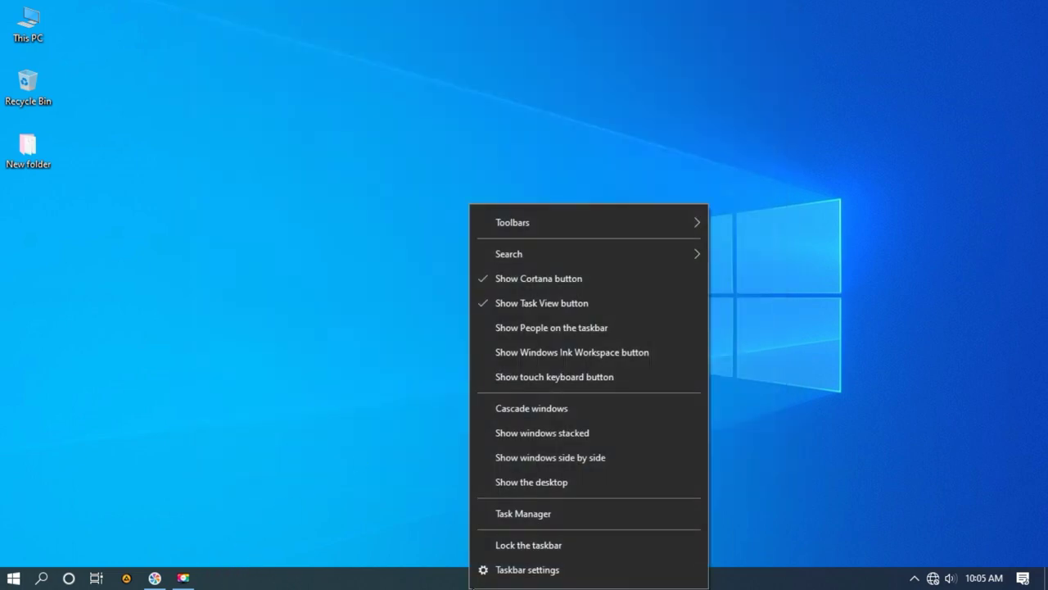
{"action": "left_click", "coordinate": [519, 513]}
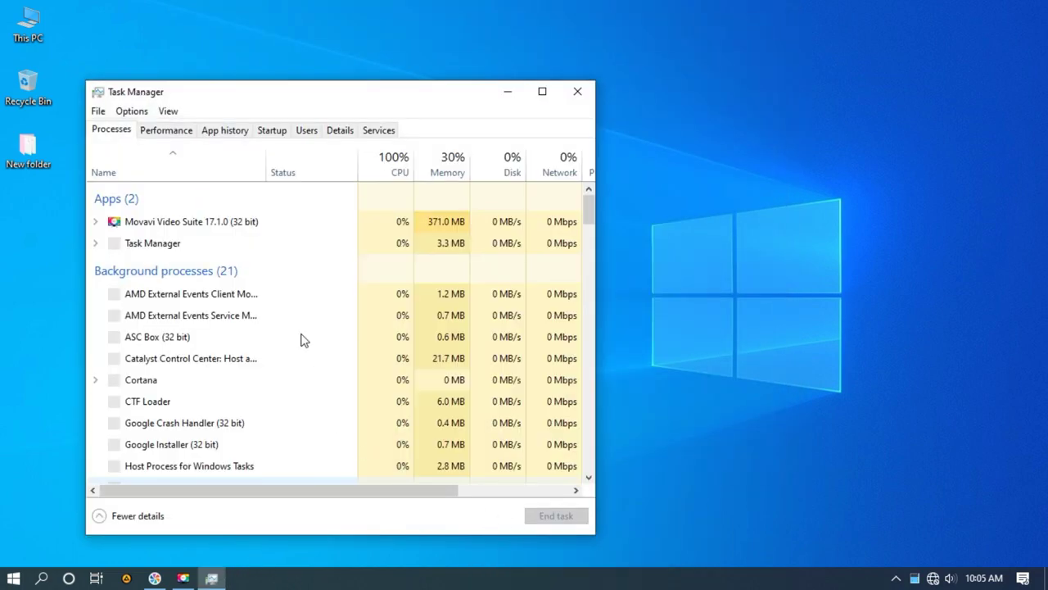
{"action": "left_click", "coordinate": [274, 136]}
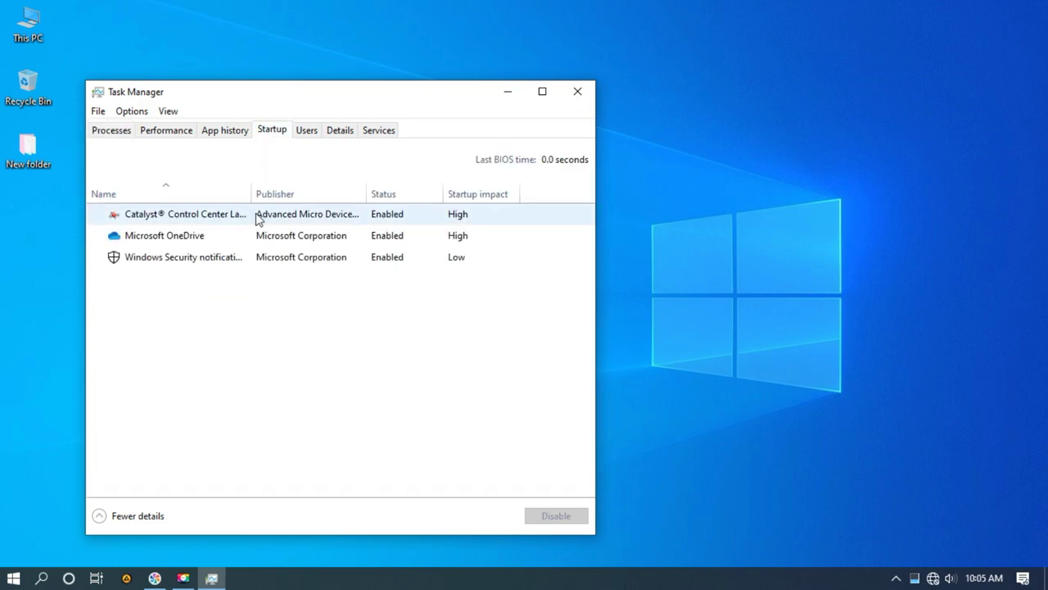
{"action": "left_click", "coordinate": [250, 260]}
{"action": "left_click", "coordinate": [298, 239]}
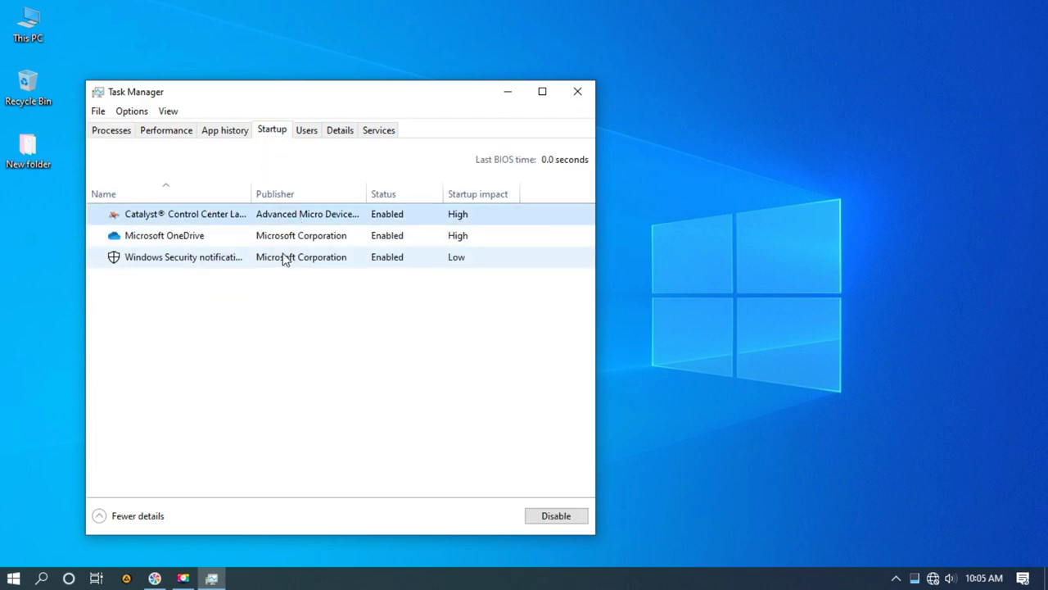
{"action": "left_click", "coordinate": [554, 515]}
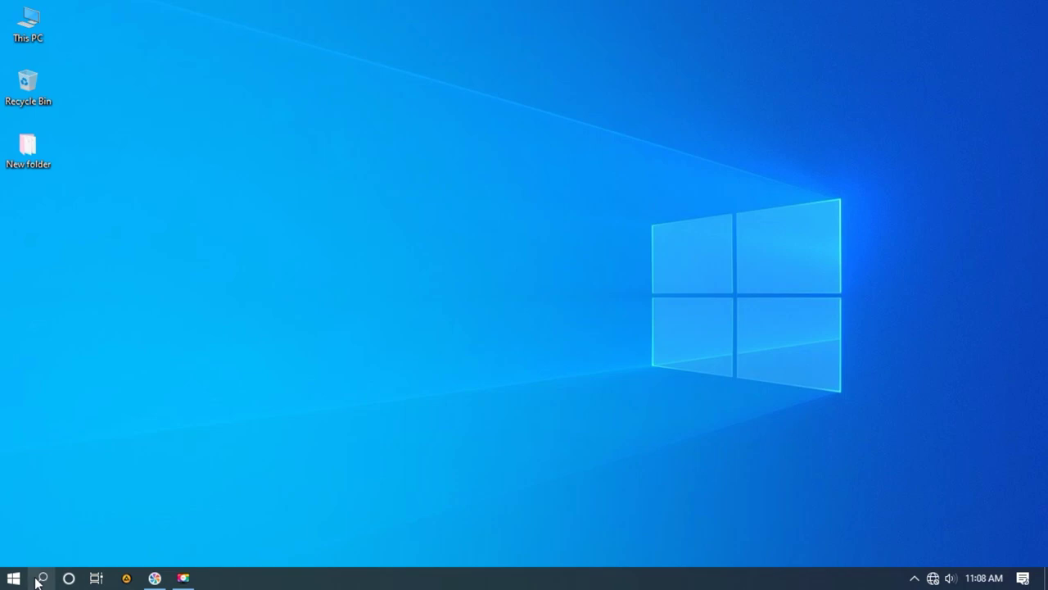
- Search Windows for cmd and open Command Prompt as administrator
{"action": "left_click", "coordinate": [41, 577]}
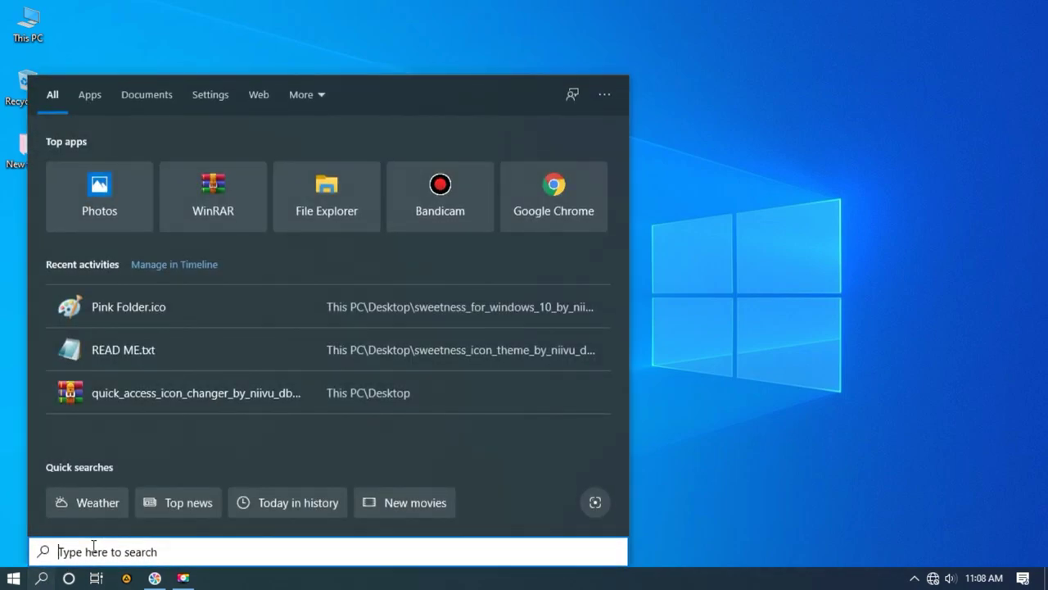
{"action": "type", "text": "cmd"}
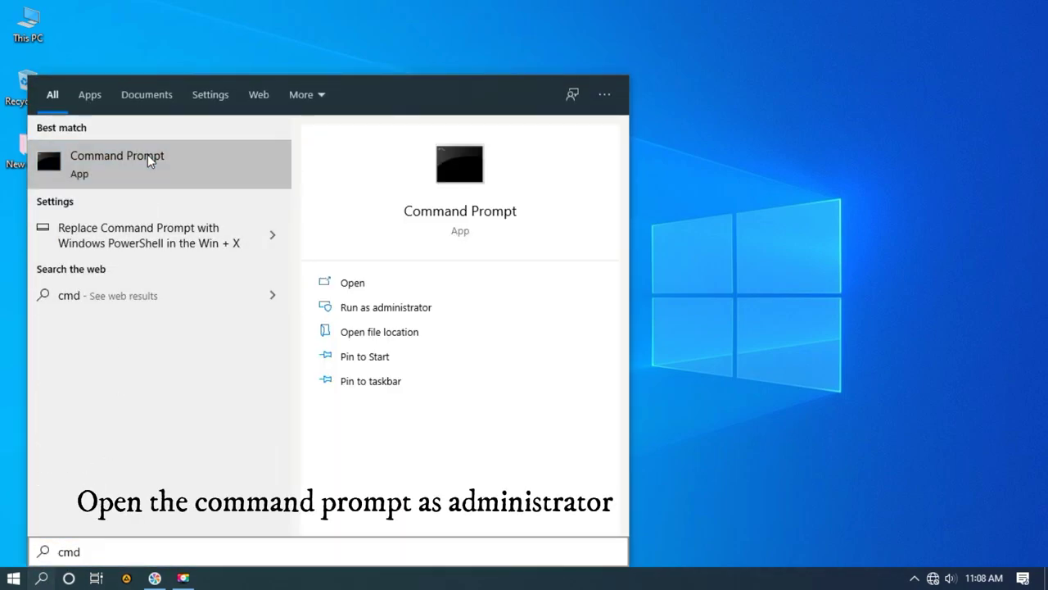
{"action": "right_click", "coordinate": [147, 154]}
{"action": "left_click", "coordinate": [170, 168]}
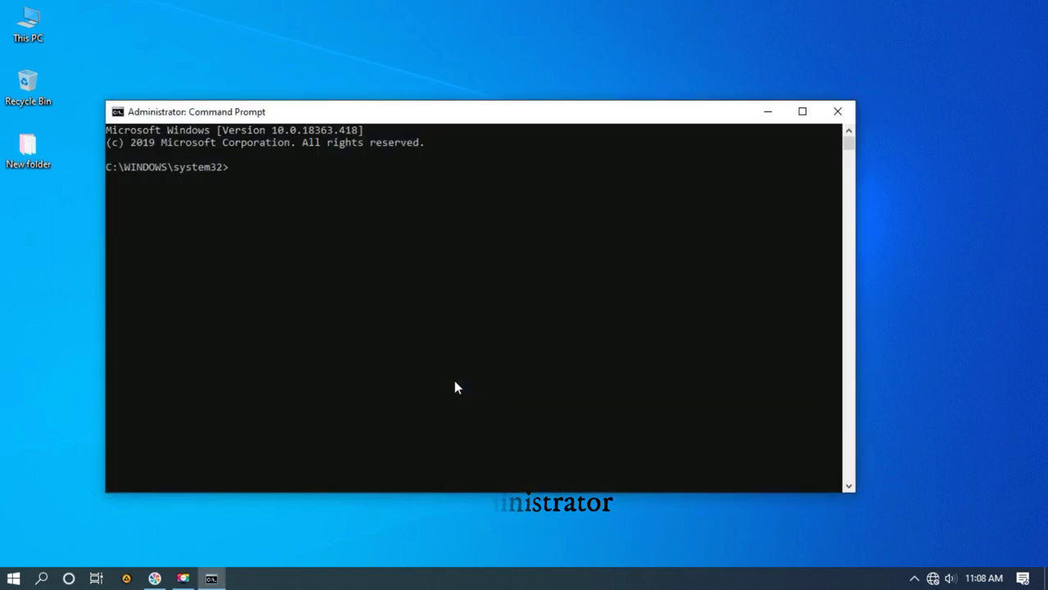
- Run the system file check with the command sfc /scannow
{"action": "type", "text": "sf"}
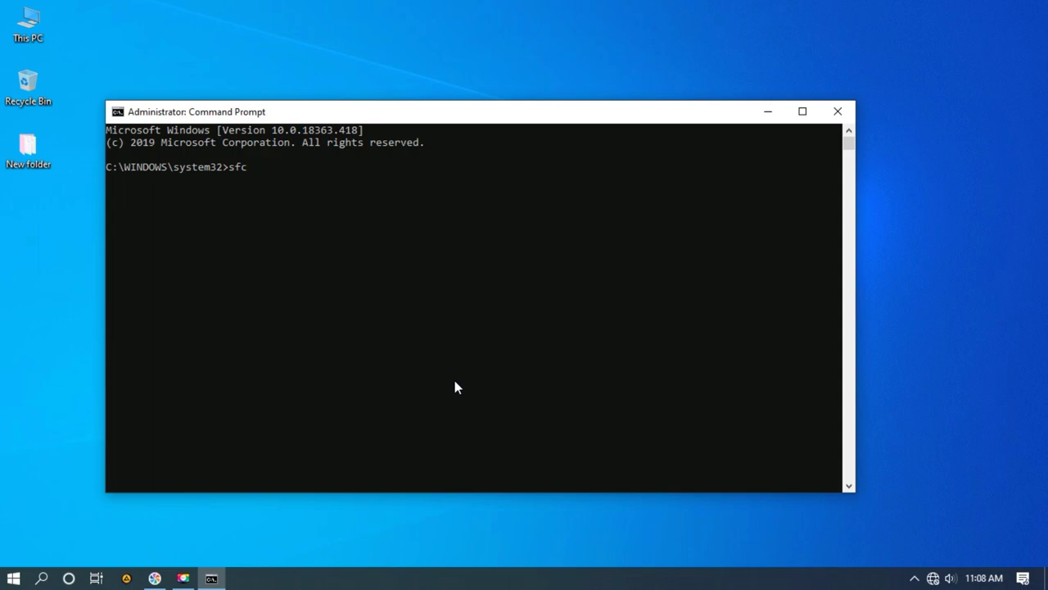
{"action": "type", "text": "c "}
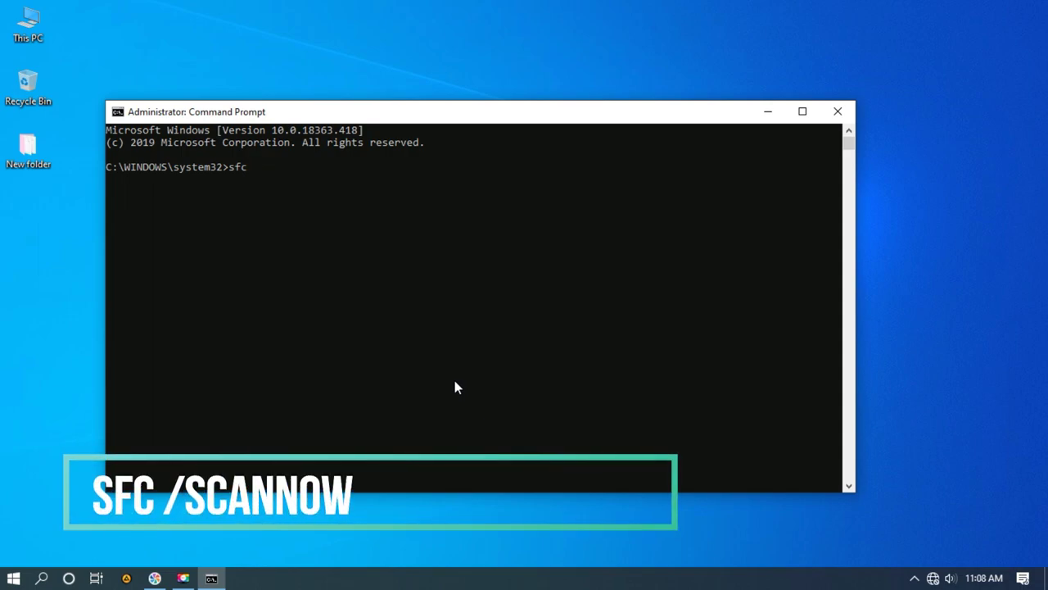
{"action": "type", "text": "/scannow"}
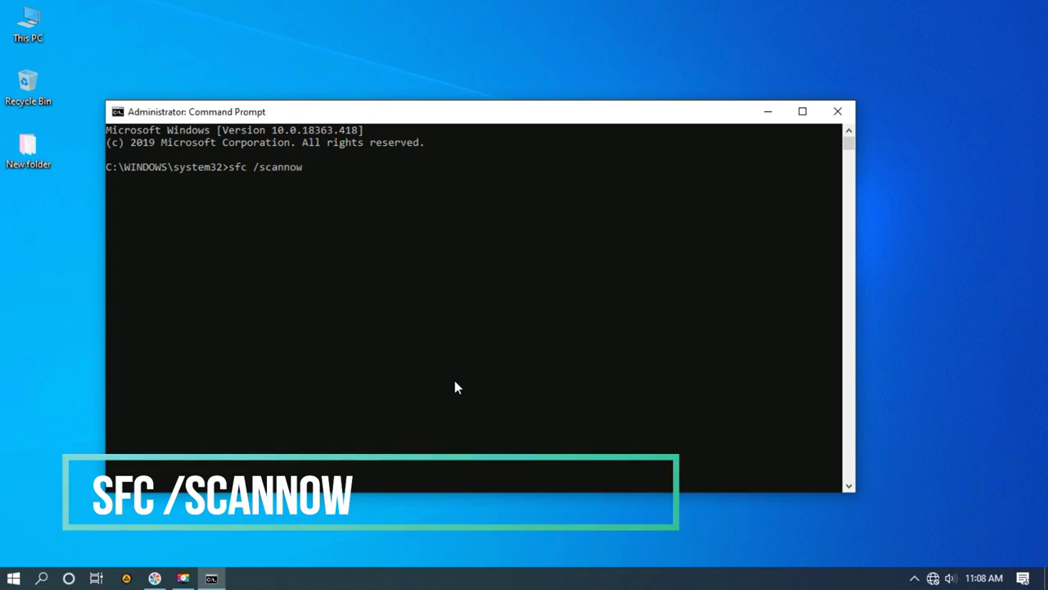
{"action": "key", "text": "Return"}
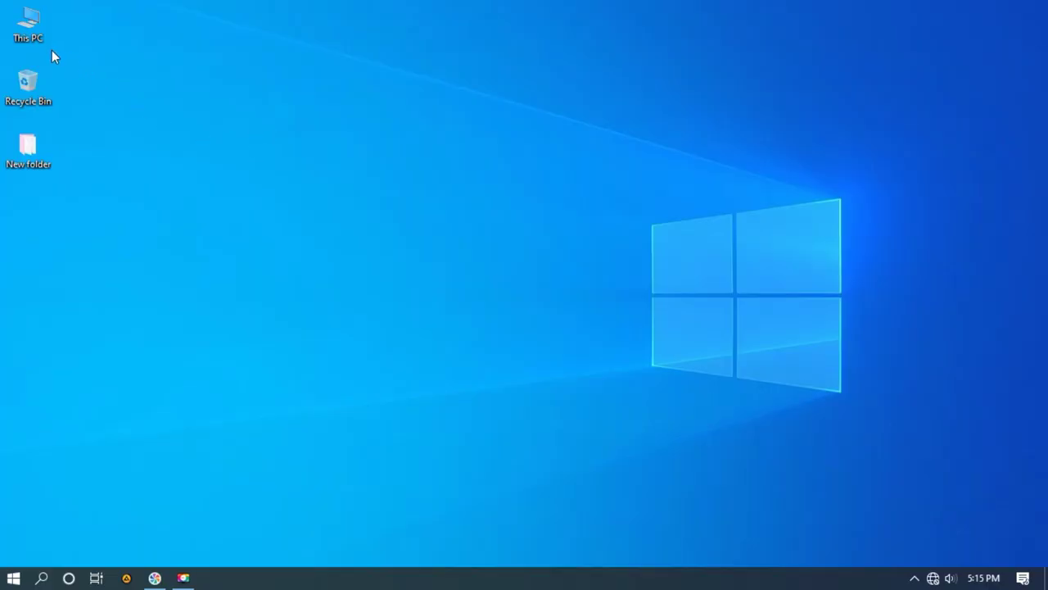
- Open Computer Management for This PC and show its Device Manager
{"action": "left_click", "coordinate": [33, 26]}
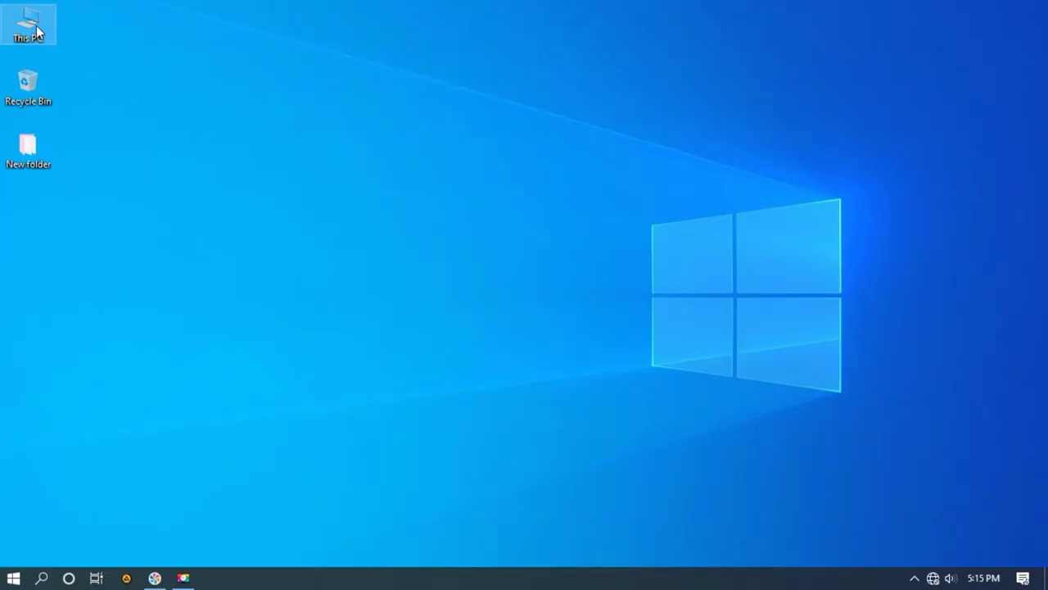
{"action": "right_click", "coordinate": [35, 27]}
{"action": "left_click", "coordinate": [71, 72]}
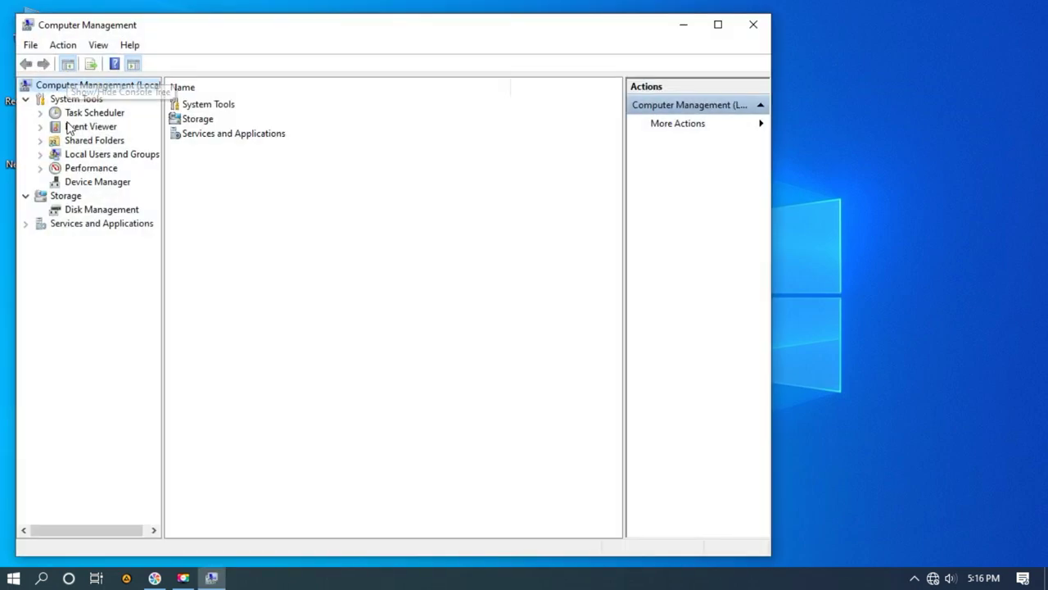
{"action": "left_click", "coordinate": [60, 178]}
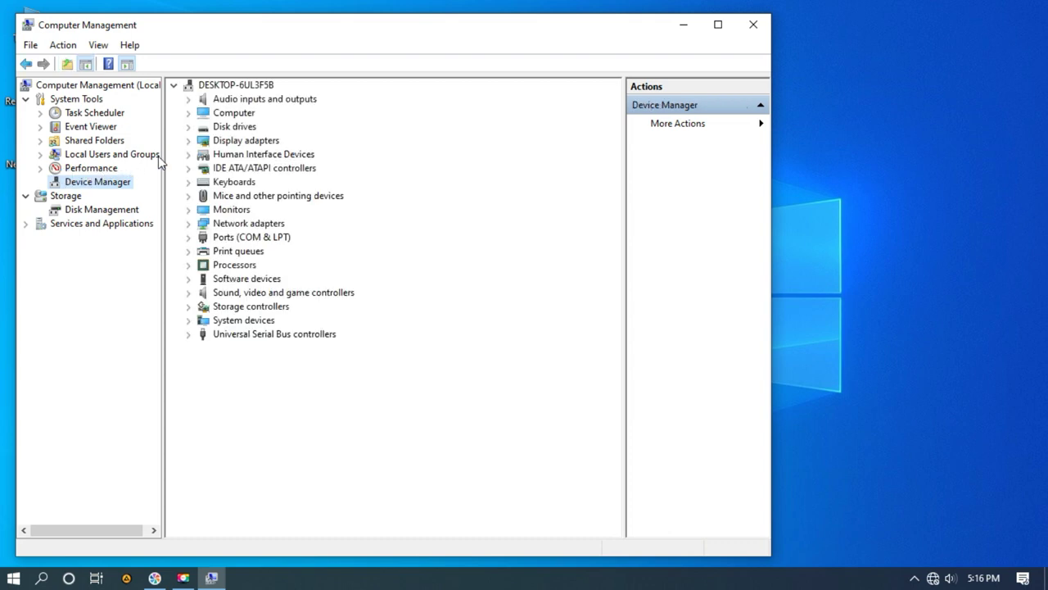
- Search automatically for updated driver software for the AMD Radeon R5 200 Series display adapter and close the wizard
{"action": "left_click", "coordinate": [230, 114]}
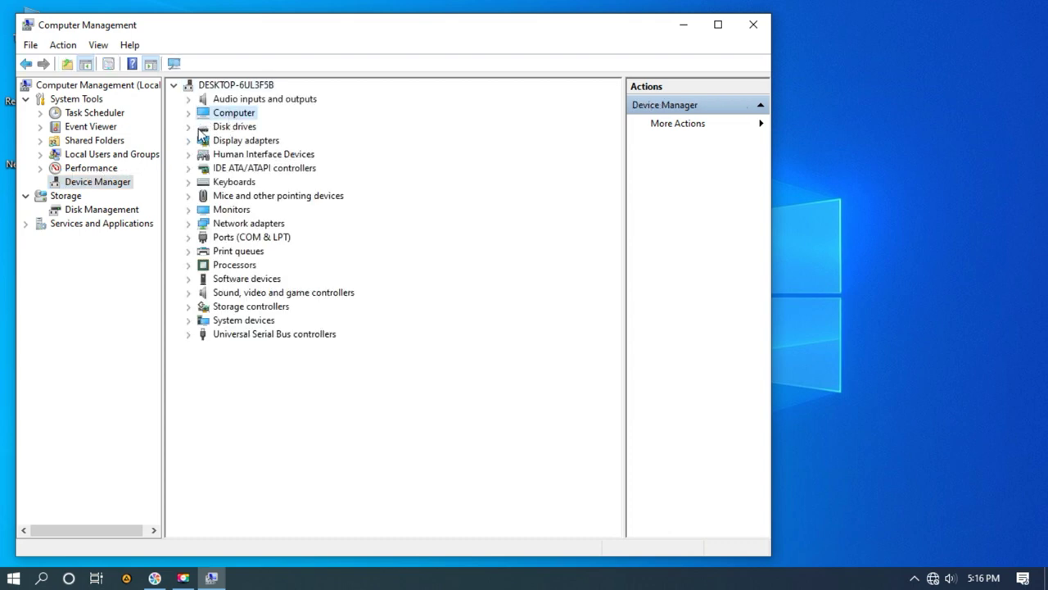
{"action": "left_click", "coordinate": [188, 141]}
{"action": "right_click", "coordinate": [238, 154]}
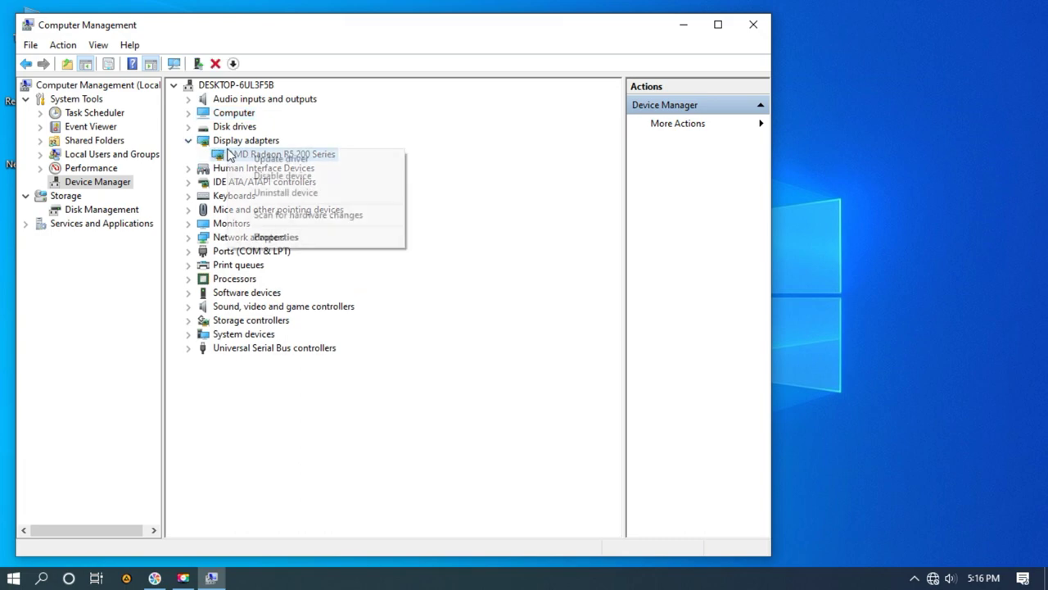
{"action": "left_click", "coordinate": [256, 159]}
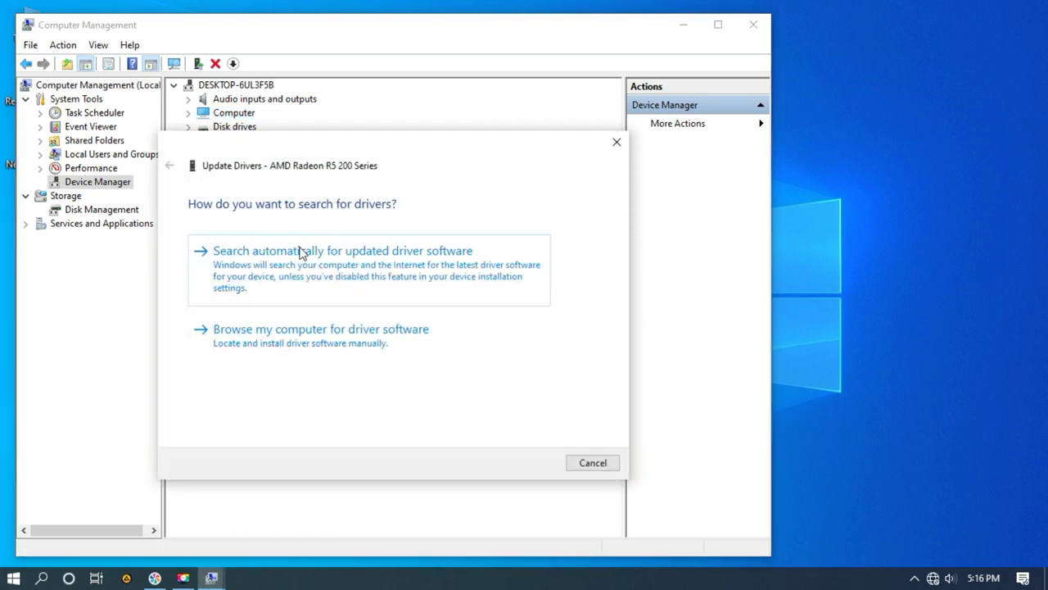
{"action": "left_click", "coordinate": [300, 252]}
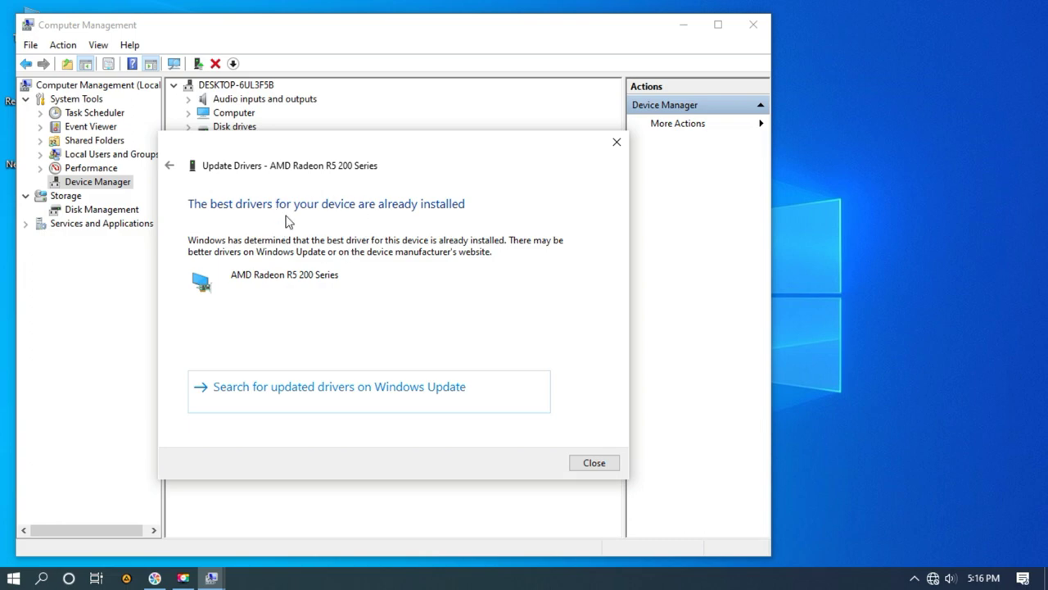
{"action": "left_click", "coordinate": [598, 462]}
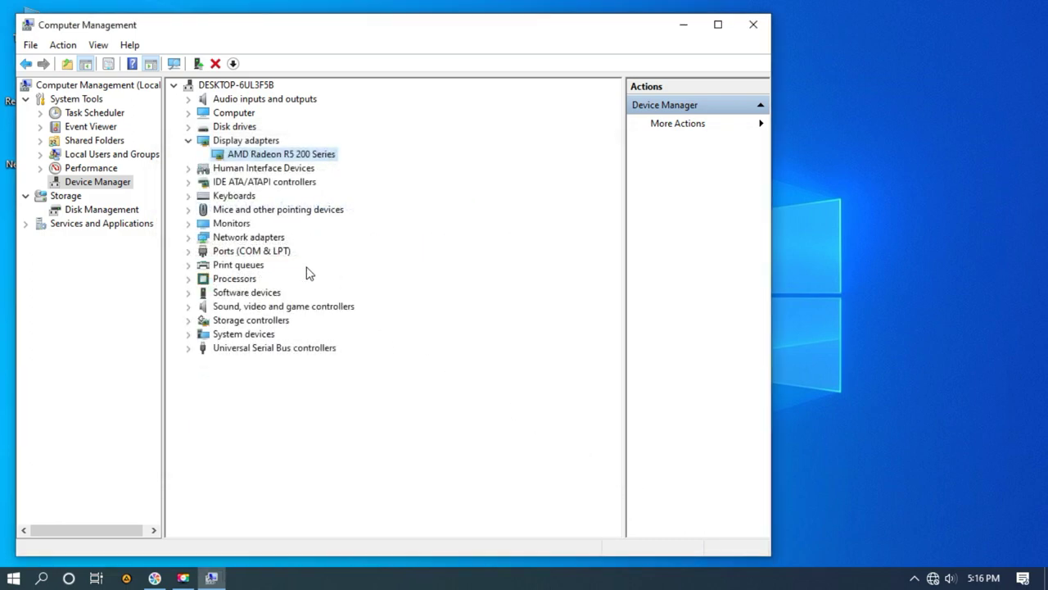
- Search automatically for an updated driver for the Realtek PCIe GbE Family Controller network adapter, then close Computer Management
{"action": "left_click", "coordinate": [188, 196]}
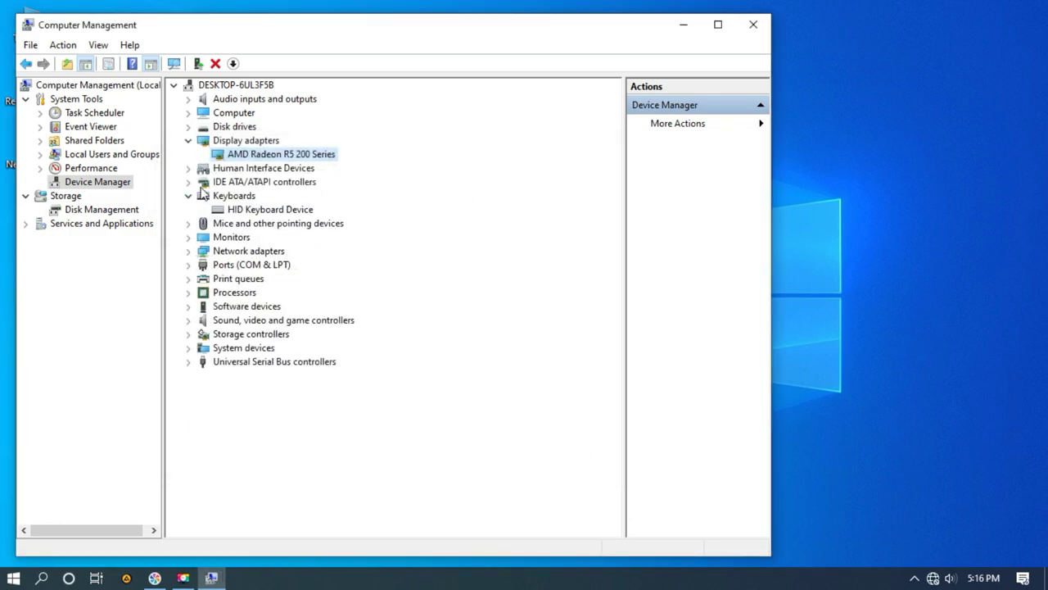
{"action": "left_click", "coordinate": [189, 250]}
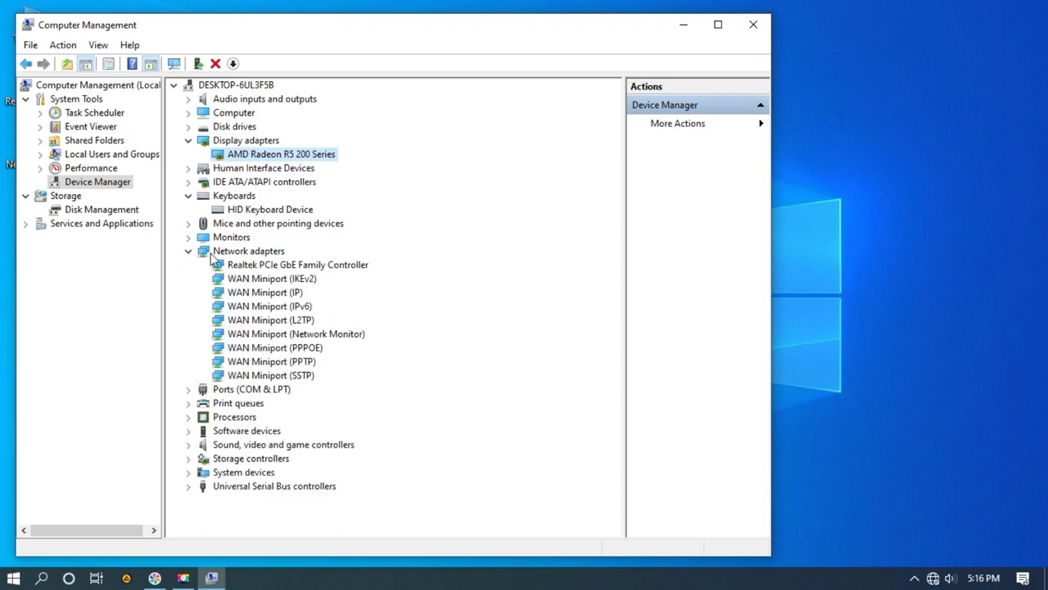
{"action": "left_click", "coordinate": [245, 265]}
{"action": "right_click", "coordinate": [229, 265]}
{"action": "left_click", "coordinate": [263, 279]}
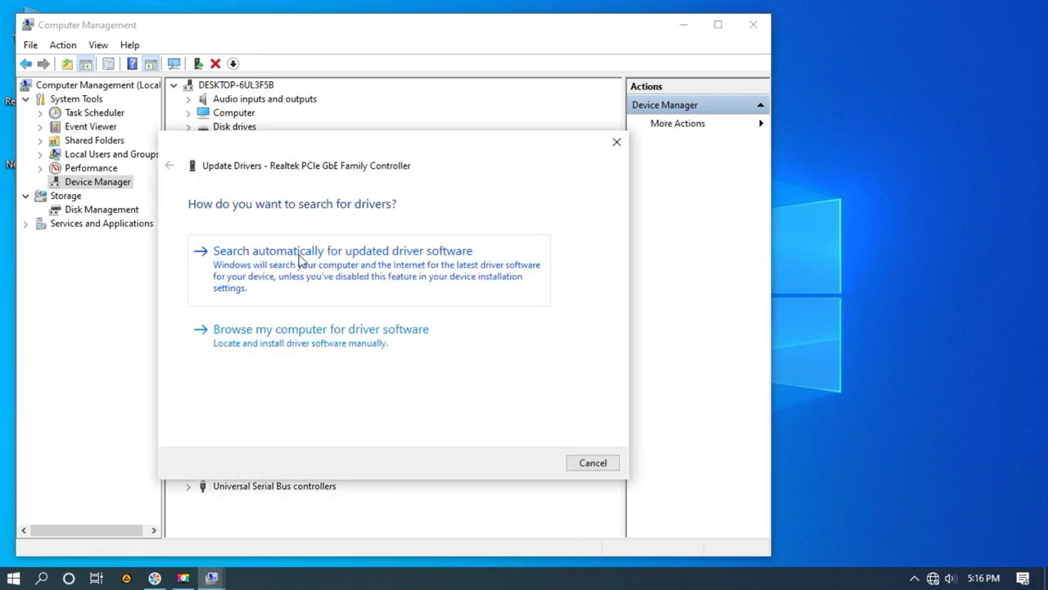
{"action": "left_click", "coordinate": [292, 271]}
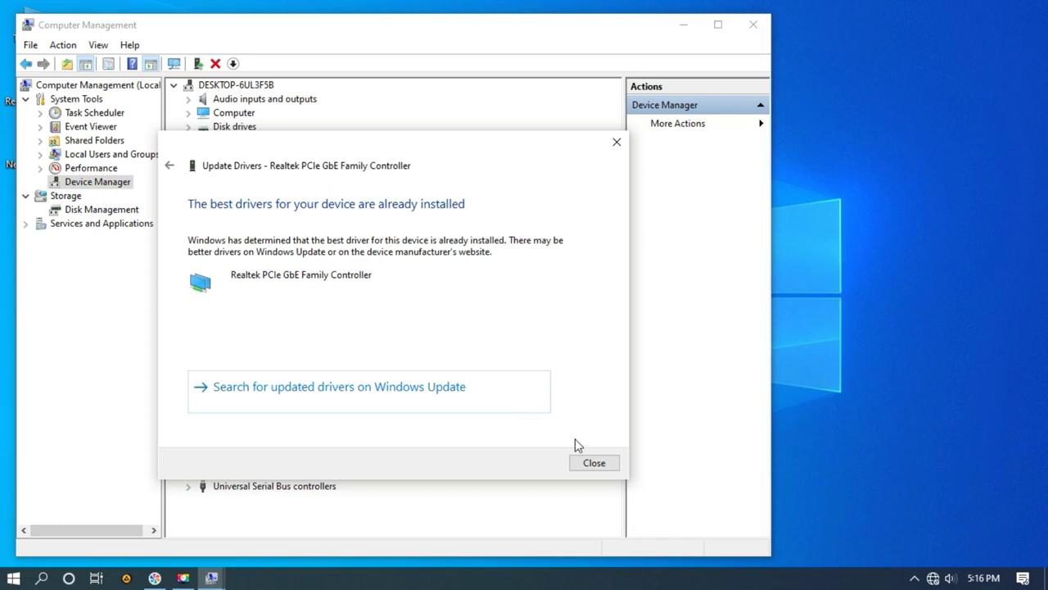
{"action": "left_click", "coordinate": [591, 463]}
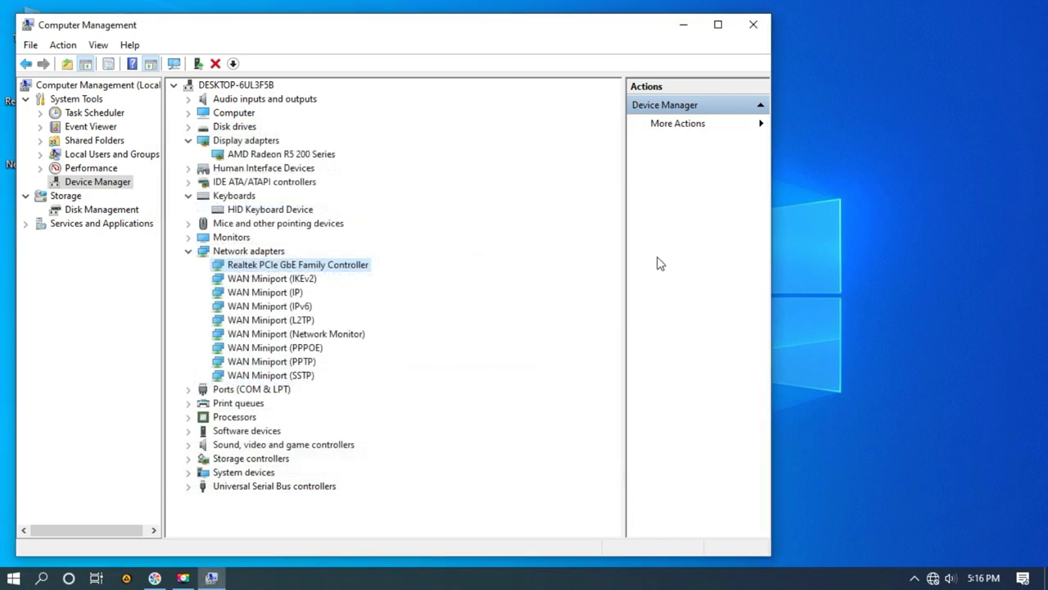
{"action": "left_click", "coordinate": [751, 25]}
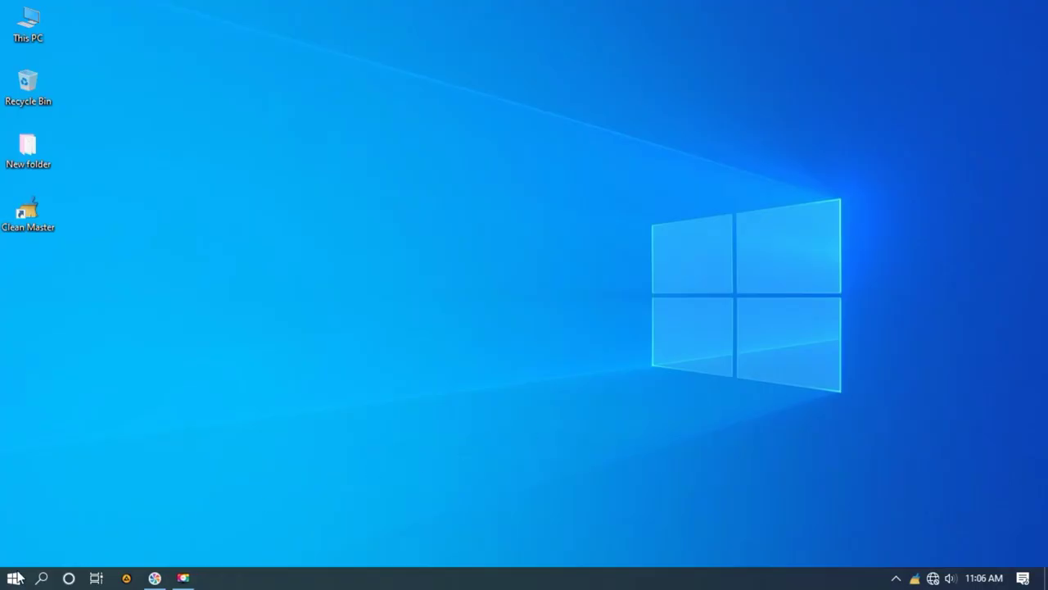
- Open Programs and Features from the Apps & features settings
{"action": "right_click", "coordinate": [16, 579]}
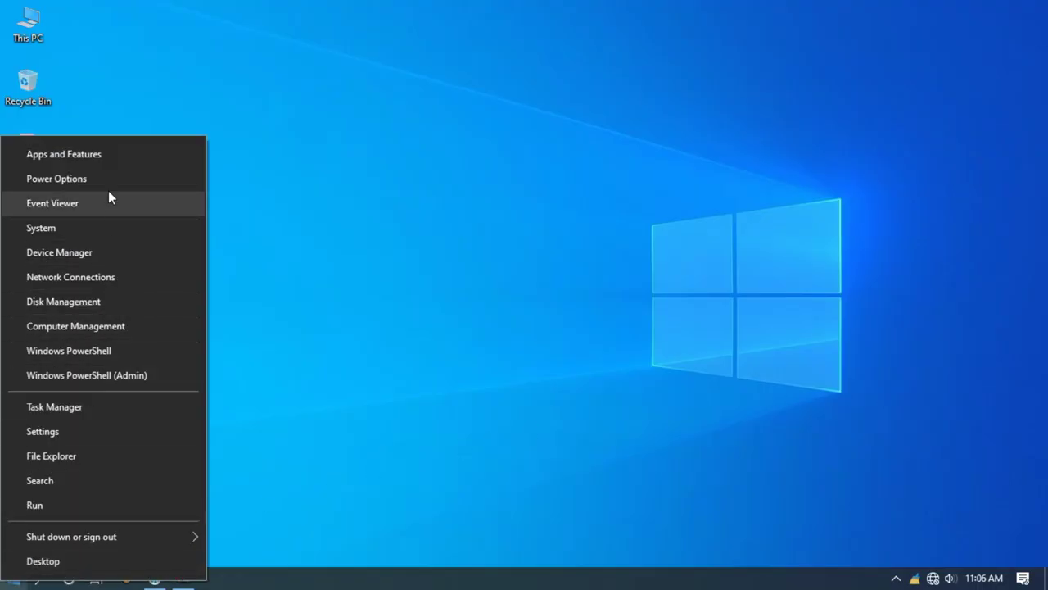
{"action": "left_click", "coordinate": [104, 153]}
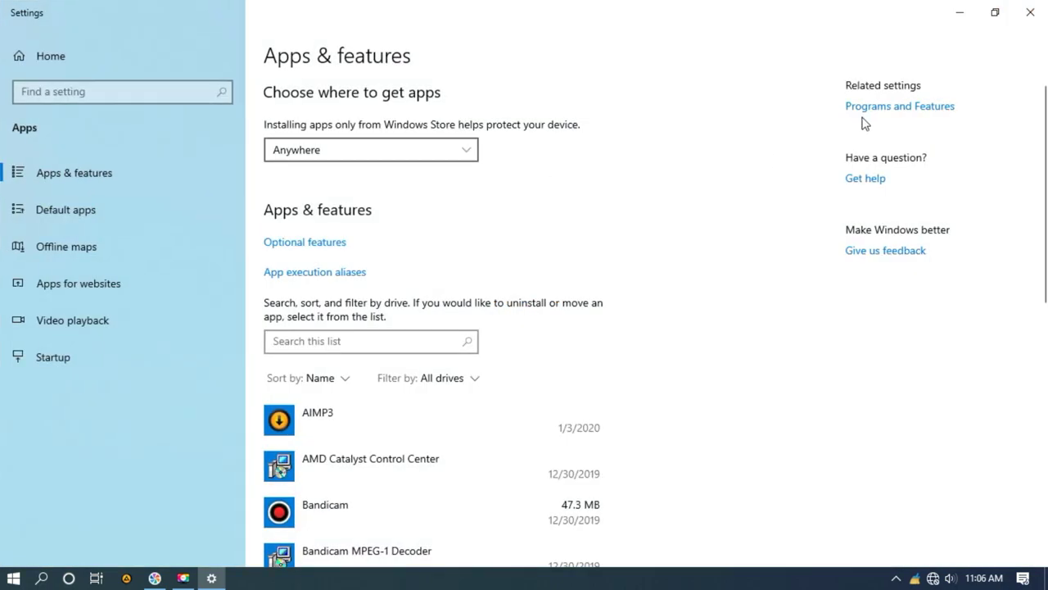
{"action": "left_click", "coordinate": [861, 112]}
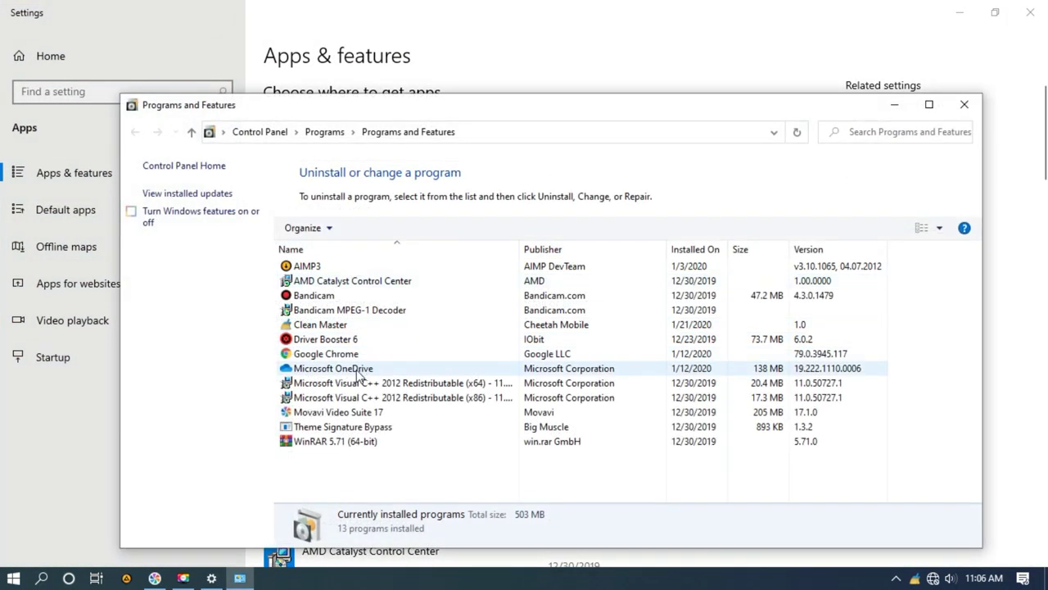
- Uninstall Clean Master, dismiss its feedback form without submitting, and close Programs and Features
{"action": "left_click", "coordinate": [319, 324]}
{"action": "right_click", "coordinate": [317, 326]}
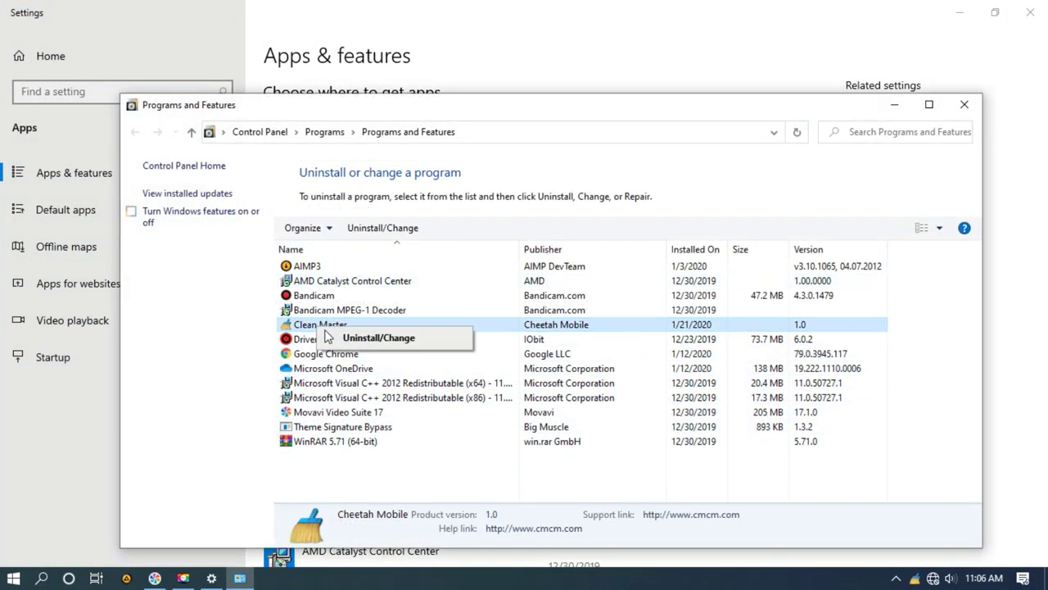
{"action": "left_click", "coordinate": [361, 337]}
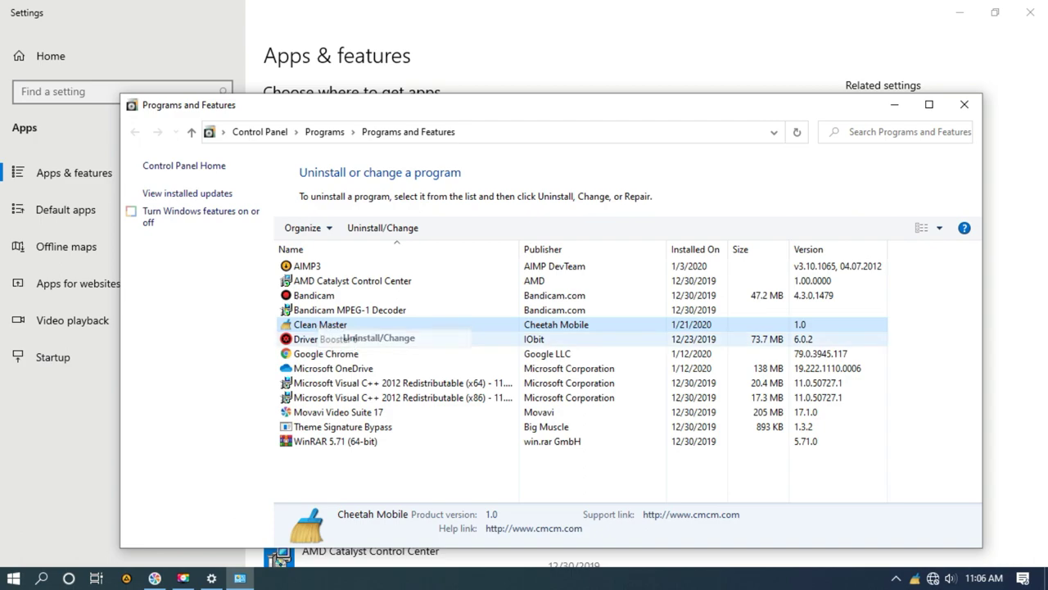
{"action": "left_click", "coordinate": [464, 340]}
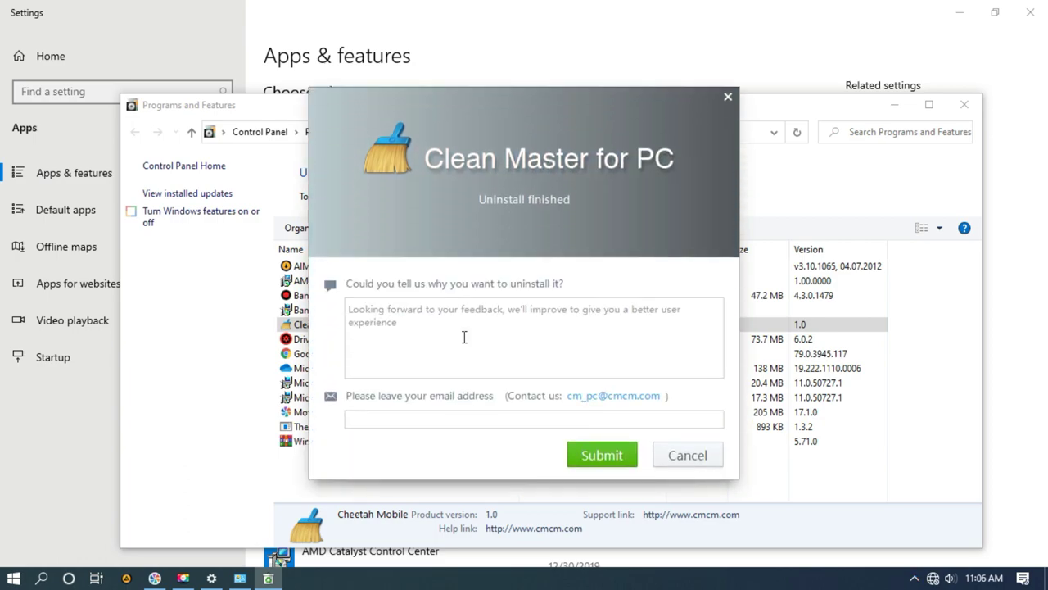
{"action": "left_click", "coordinate": [673, 457]}
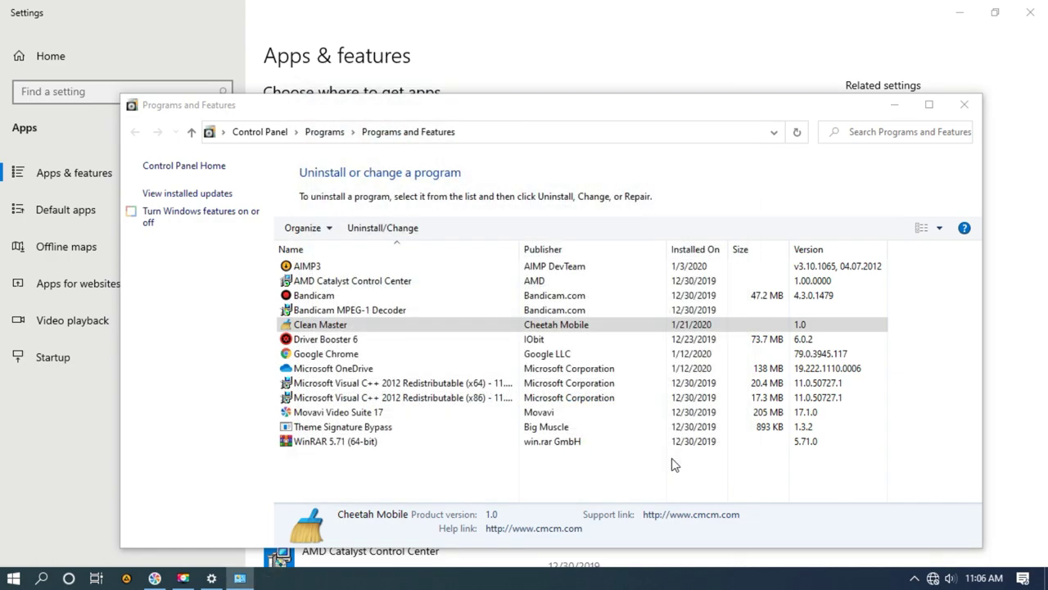
{"action": "left_click", "coordinate": [964, 104]}
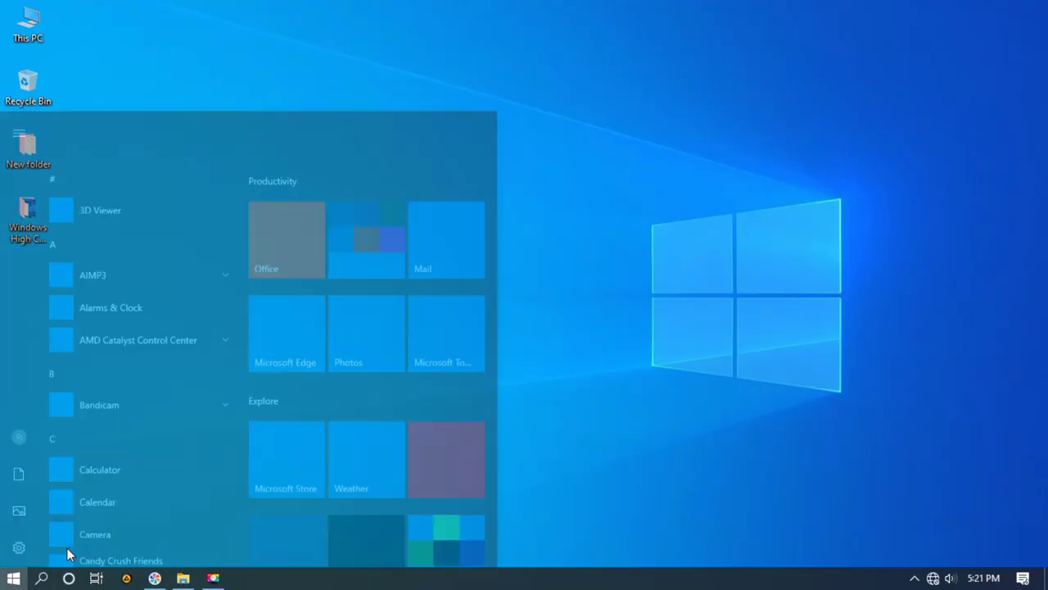
{"action": "key", "text": "Escape"}
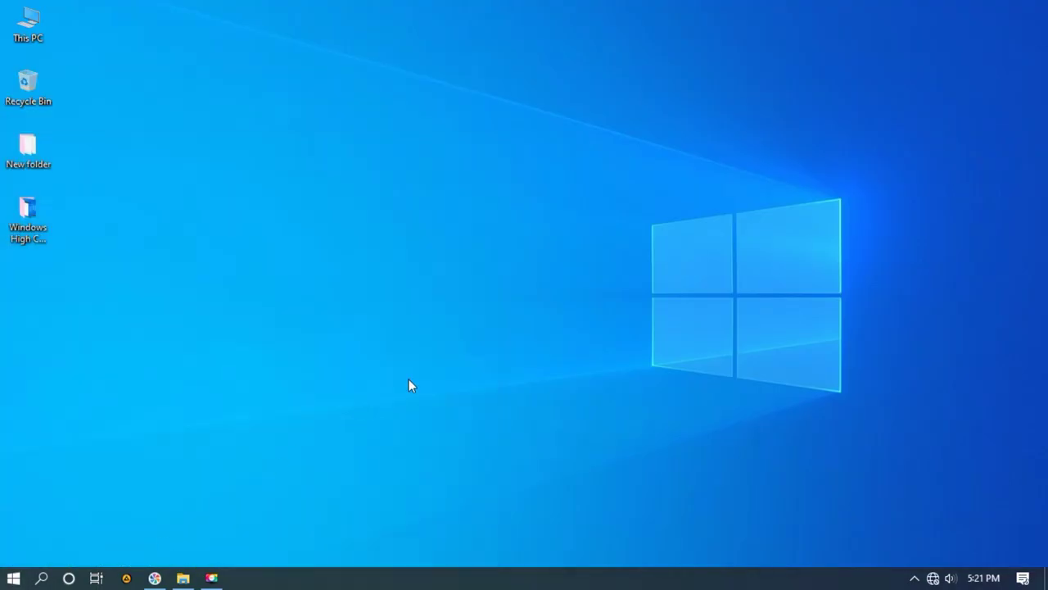
- Run eventvwr.msc to open Event Viewer and move its window nearer the middle of the desktop
{"action": "key", "text": "super+r"}
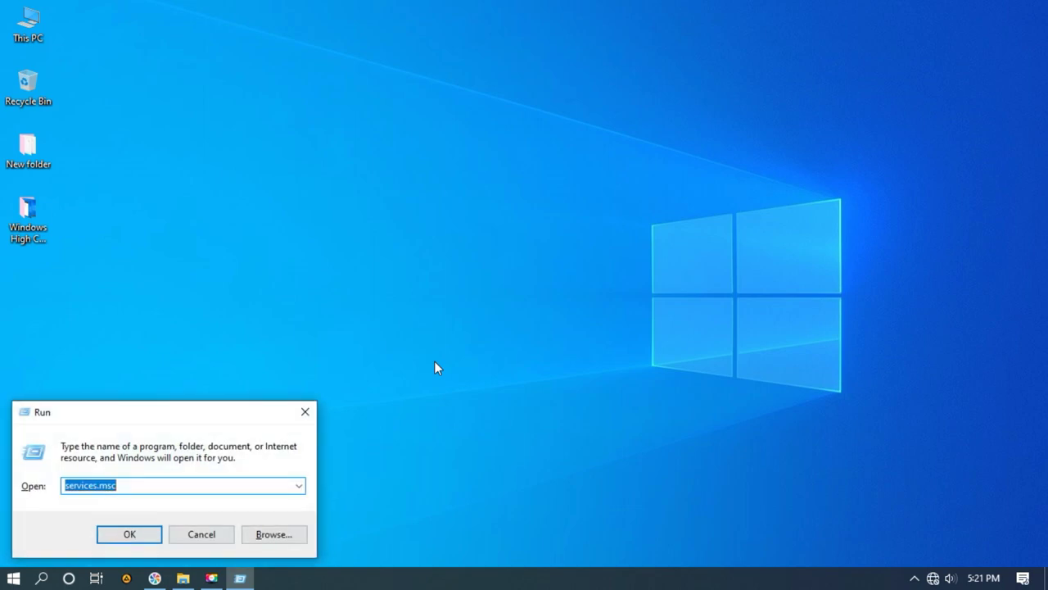
{"action": "type", "text": "event"}
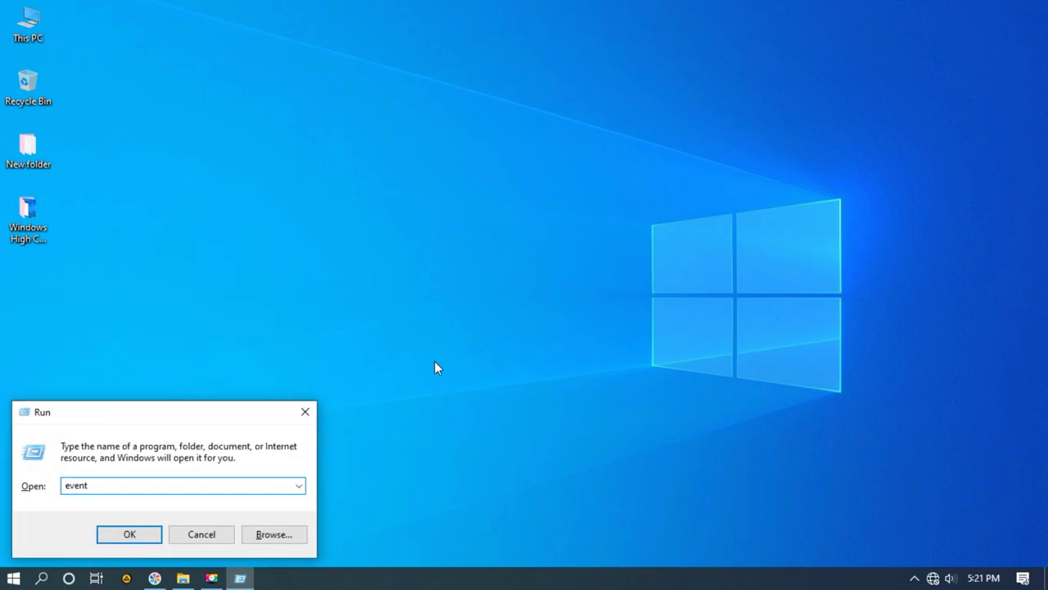
{"action": "type", "text": "vwr"}
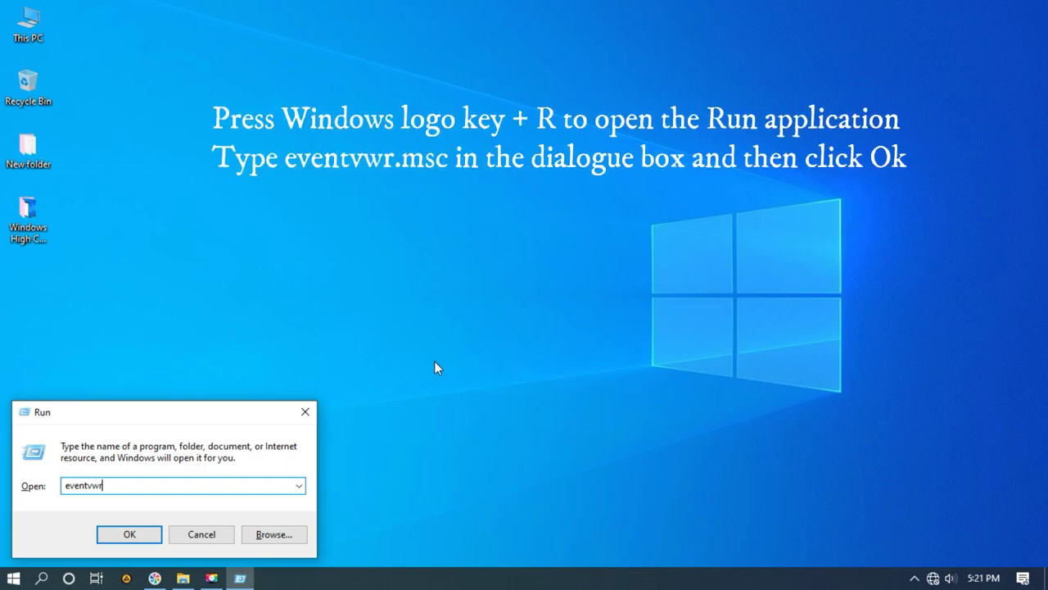
{"action": "type", "text": ".msc"}
{"action": "key", "text": "Return"}
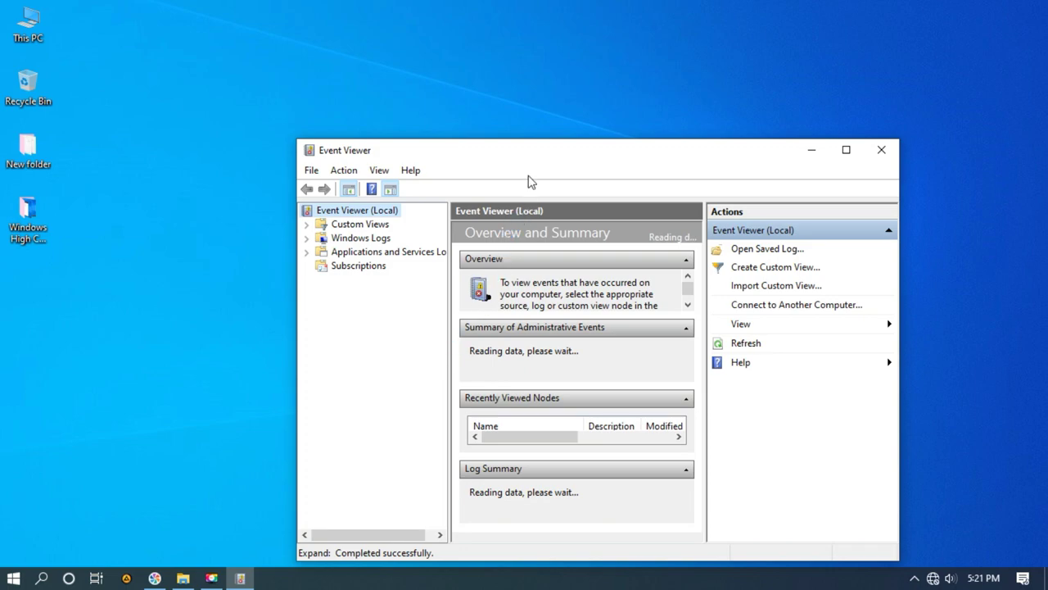
{"action": "left_click_drag", "start_coordinate": [545, 155], "coordinate": [483, 107]}
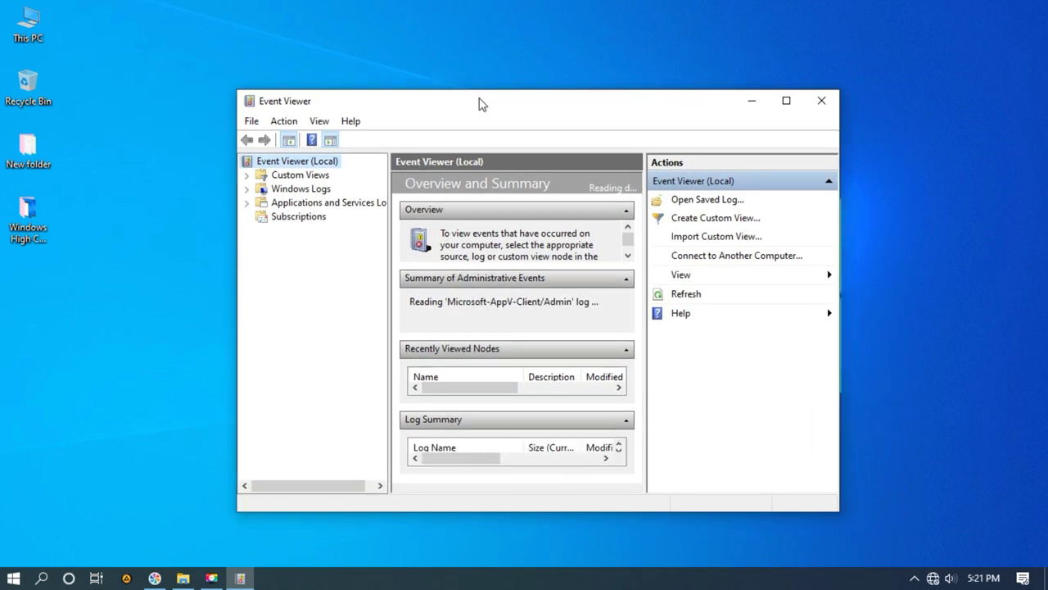
- Expand Windows Logs and clear the Application and Security logs without saving their contents
{"action": "left_click", "coordinate": [247, 190]}
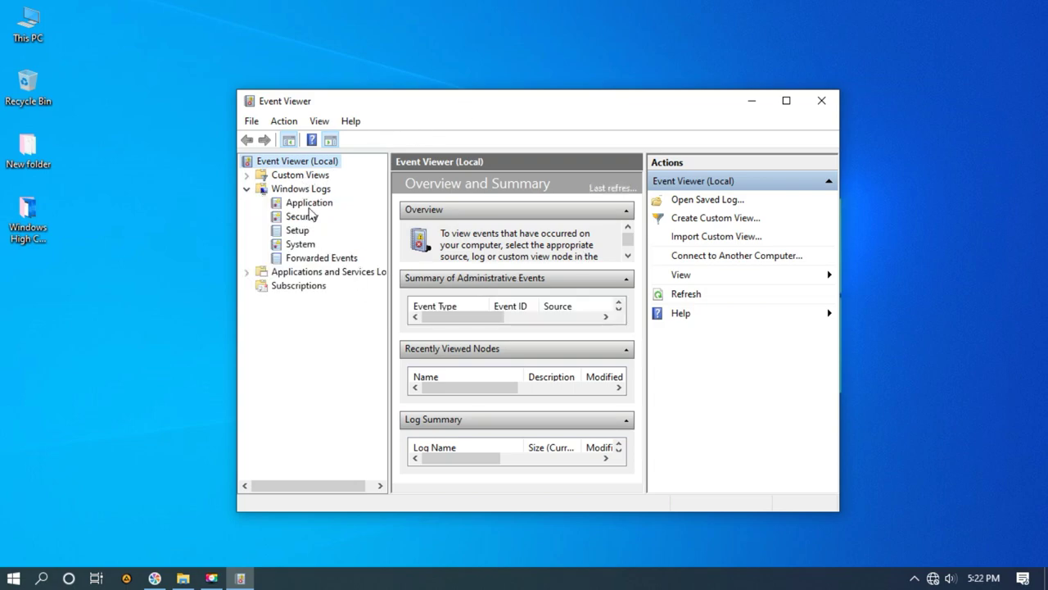
{"action": "right_click", "coordinate": [305, 203]}
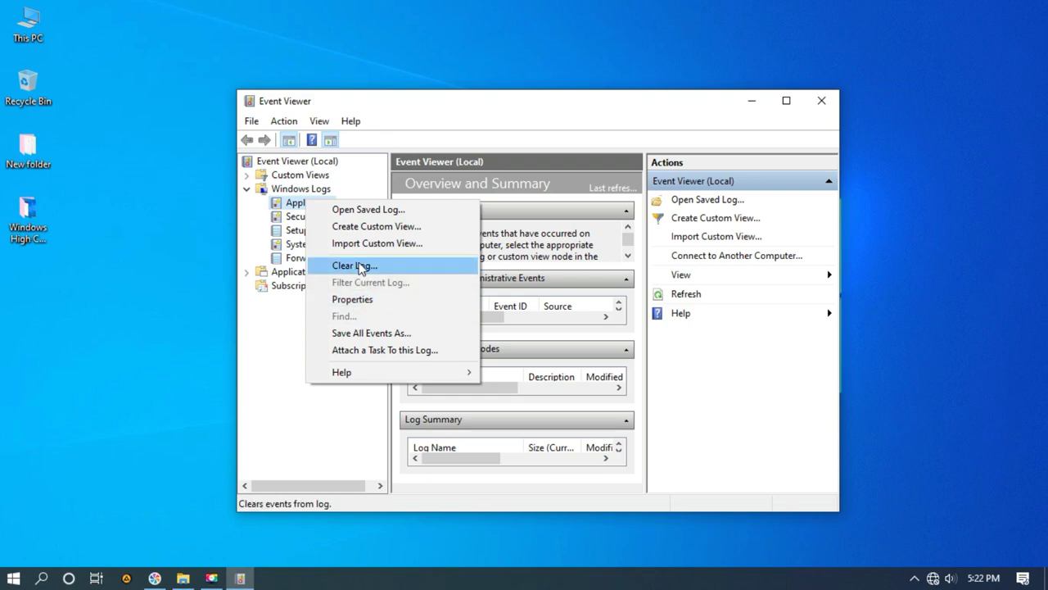
{"action": "left_click", "coordinate": [364, 265]}
{"action": "left_click", "coordinate": [341, 187]}
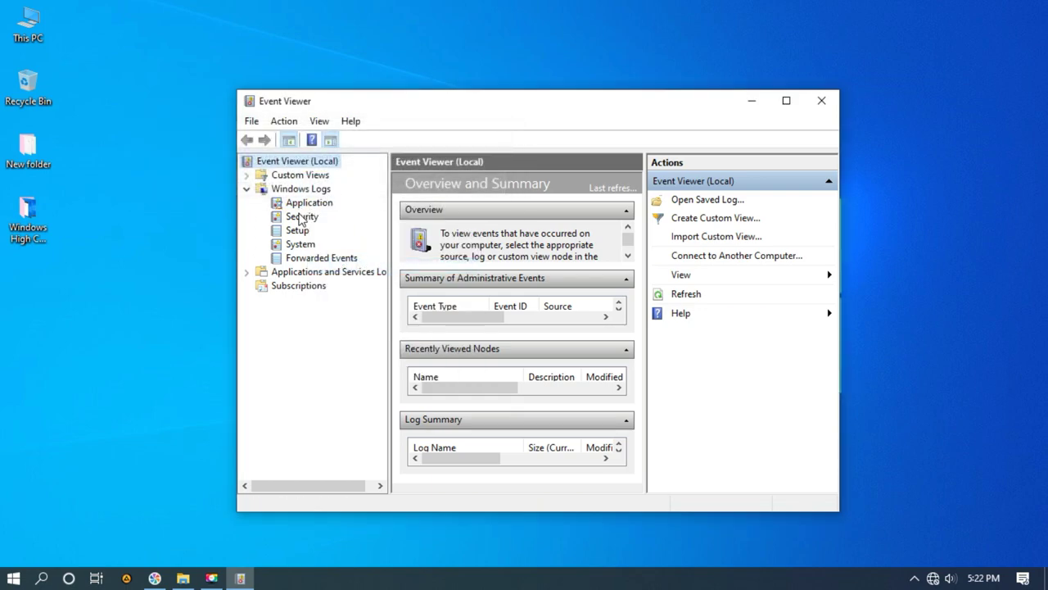
{"action": "right_click", "coordinate": [300, 217]}
{"action": "left_click", "coordinate": [340, 280]}
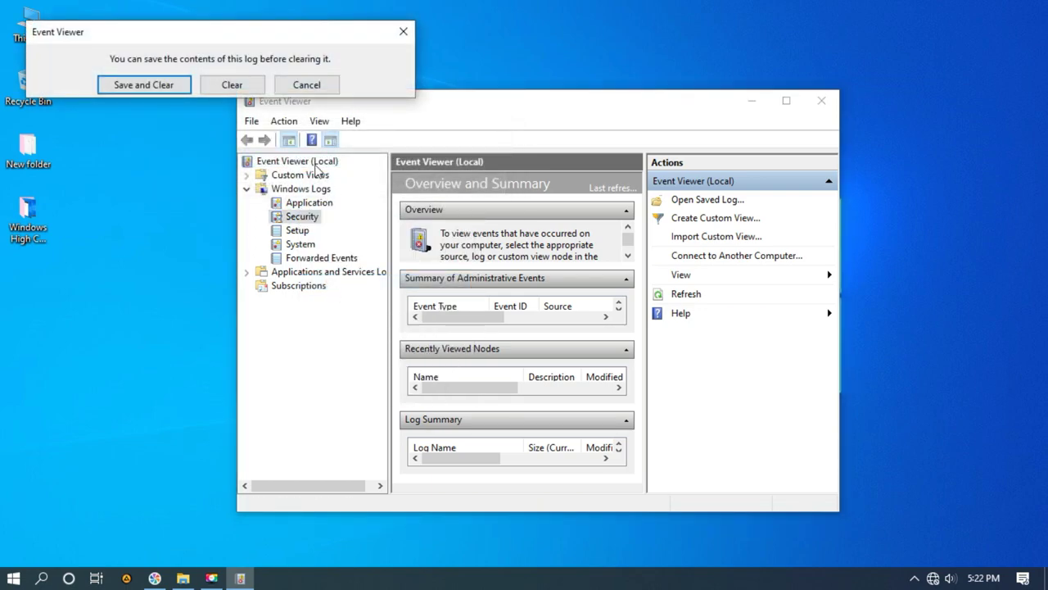
{"action": "left_click", "coordinate": [230, 85]}
- Clear the Setup and System logs under Windows Logs without saving their contents
{"action": "right_click", "coordinate": [300, 234]}
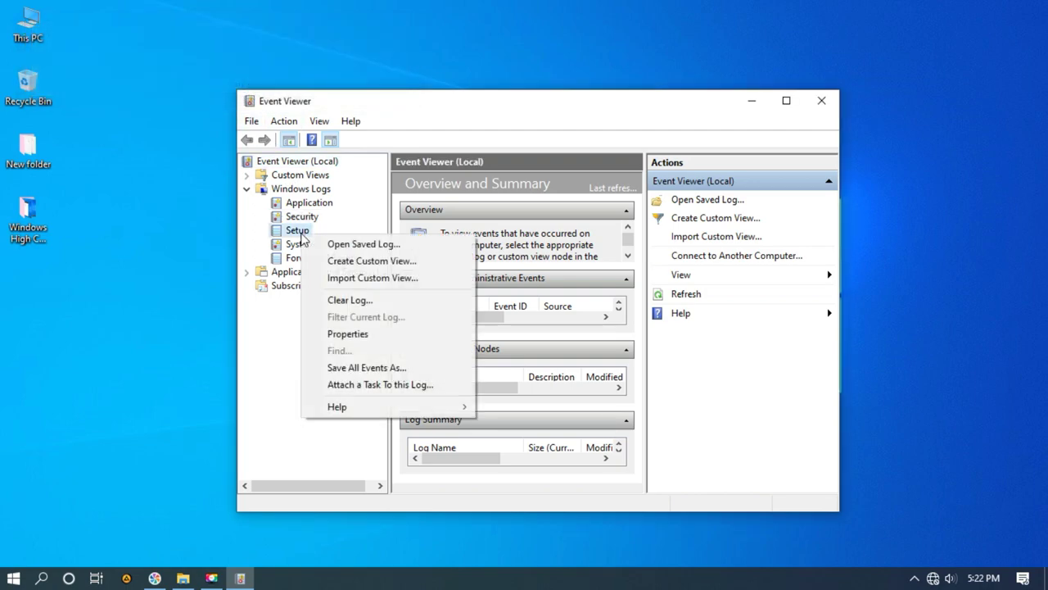
{"action": "left_click", "coordinate": [338, 299]}
{"action": "left_click", "coordinate": [245, 104]}
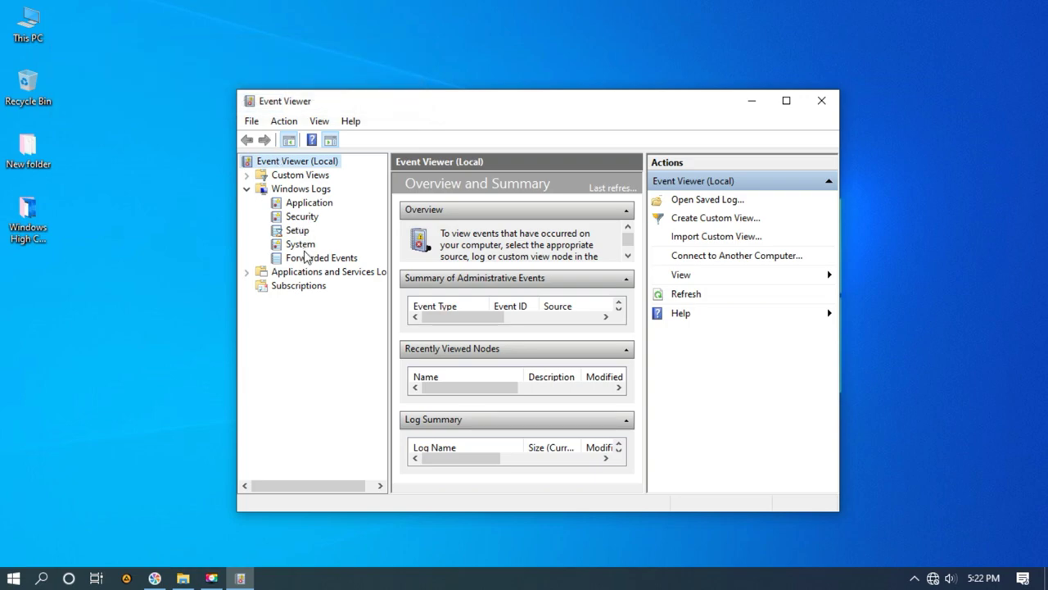
{"action": "right_click", "coordinate": [305, 257]}
{"action": "right_click", "coordinate": [302, 246]}
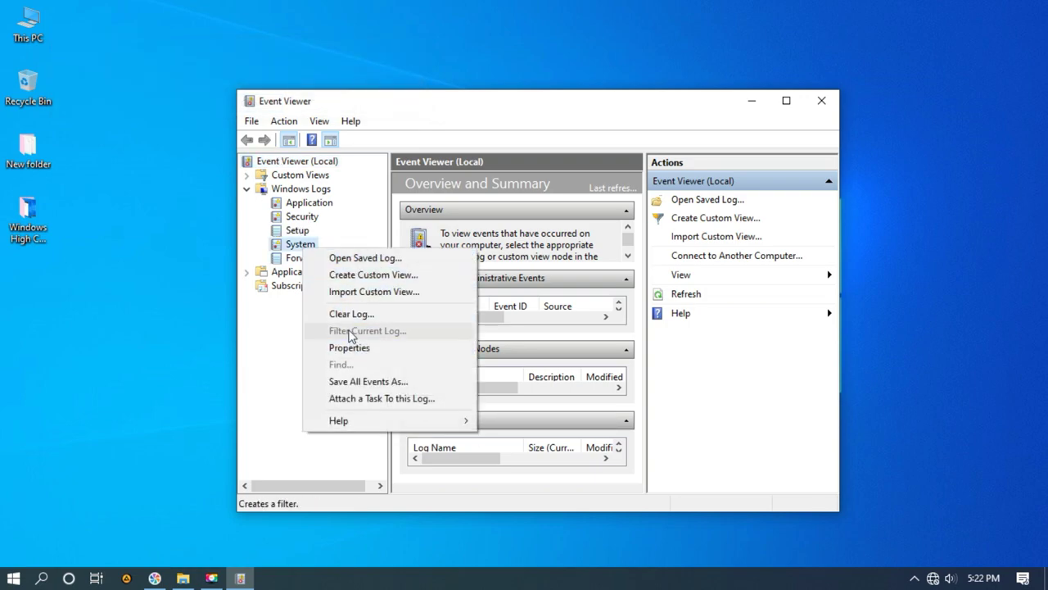
{"action": "left_click", "coordinate": [351, 314]}
{"action": "left_click", "coordinate": [274, 124]}
- Clear the Forwarded Events log without saving it, then close Event Viewer
{"action": "right_click", "coordinate": [303, 259]}
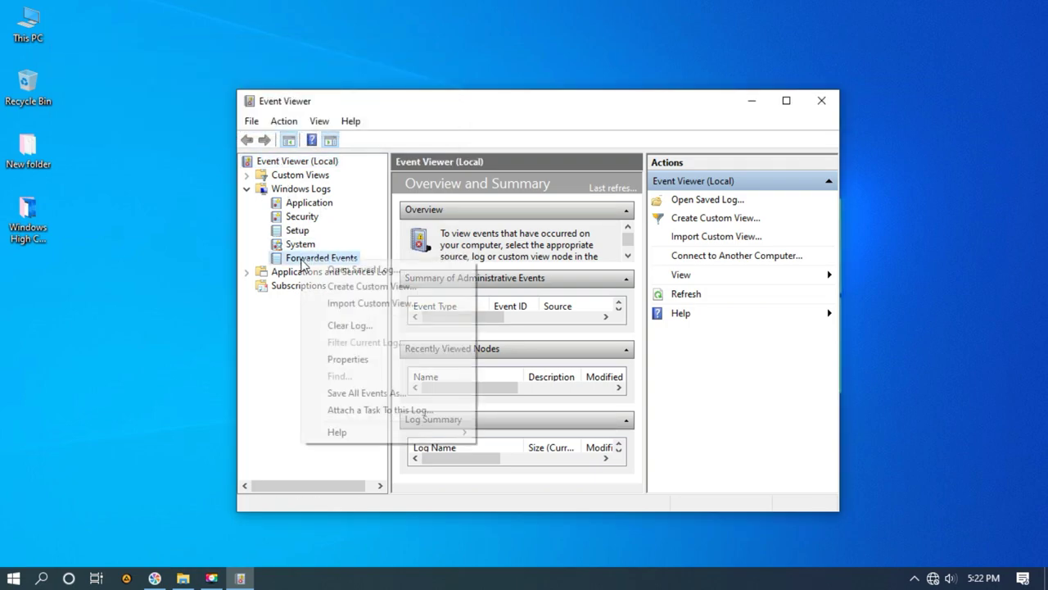
{"action": "left_click", "coordinate": [336, 324]}
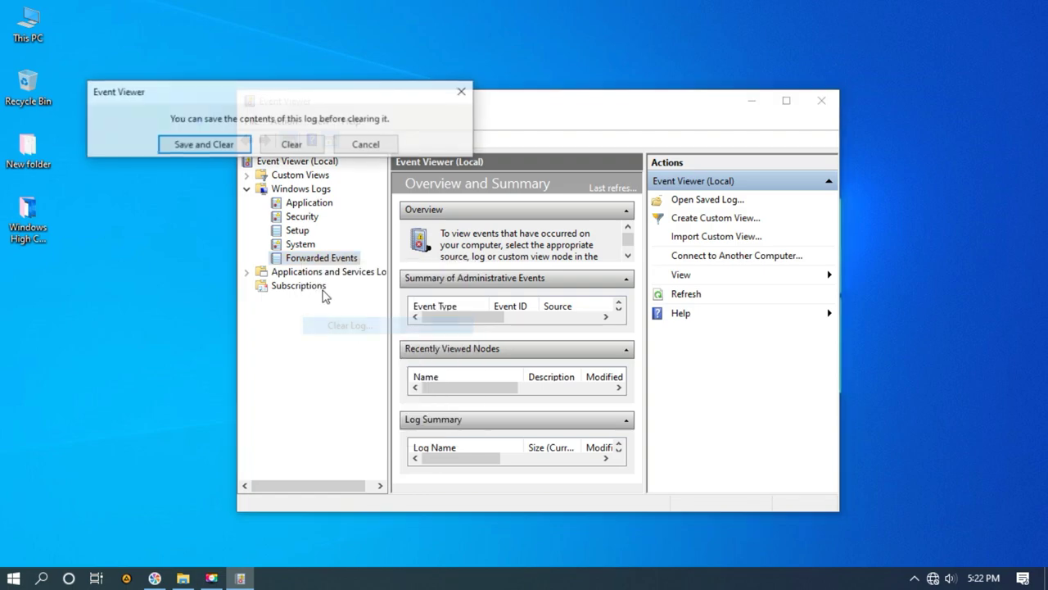
{"action": "left_click", "coordinate": [292, 145]}
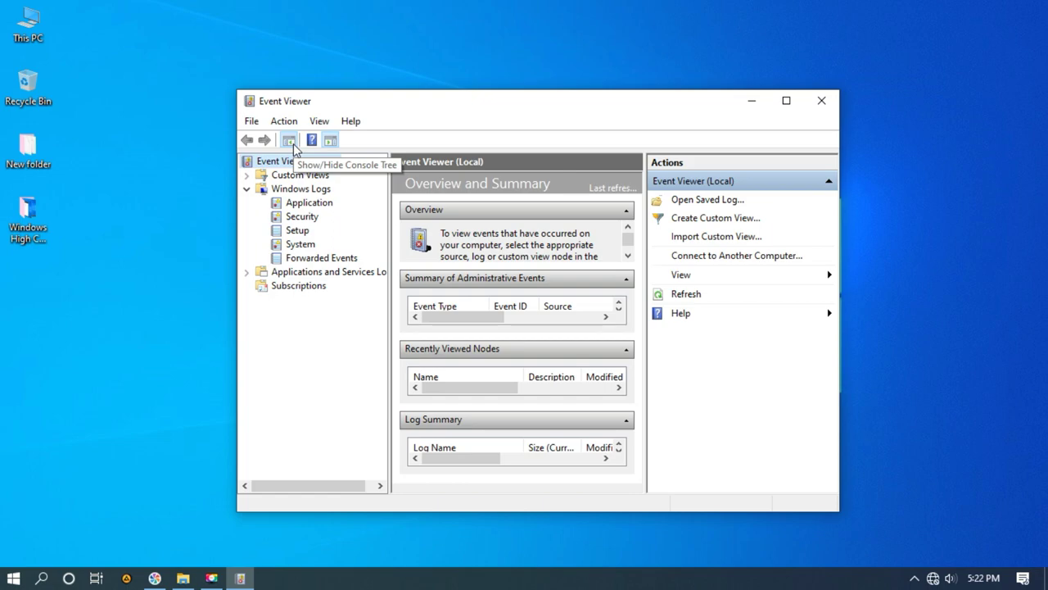
{"action": "left_click", "coordinate": [821, 100]}
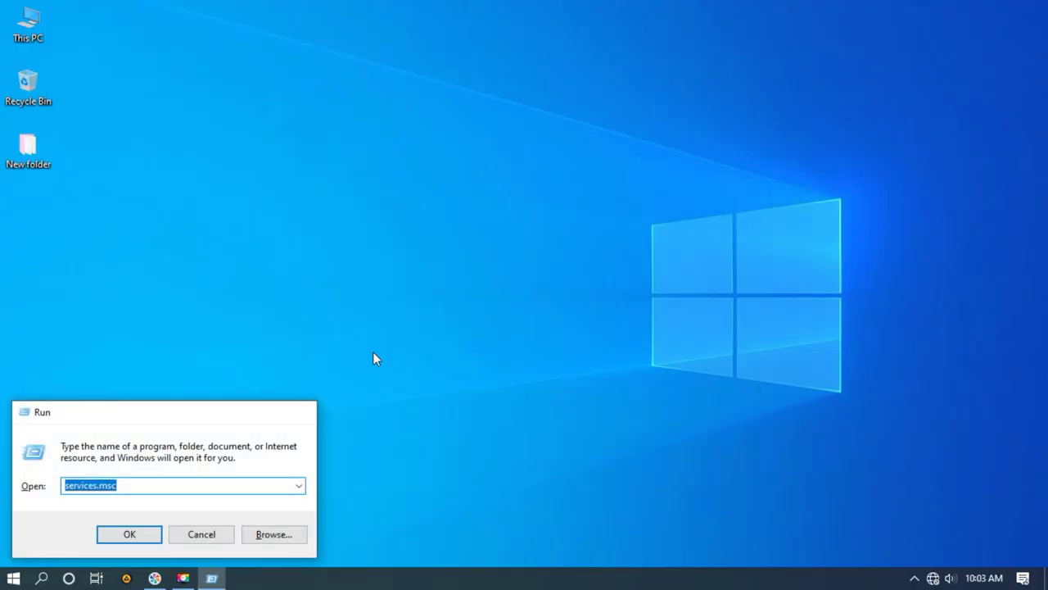
- Run services.msc to open the Services console, maximize it and locate the Security Center service
{"action": "key", "text": "Return"}
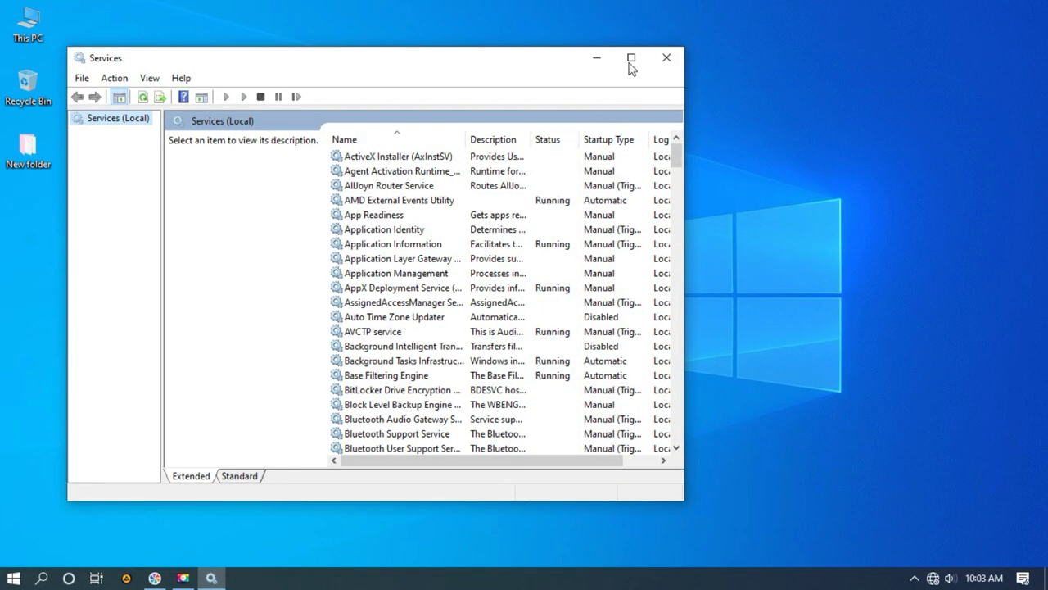
{"action": "left_click", "coordinate": [634, 60]}
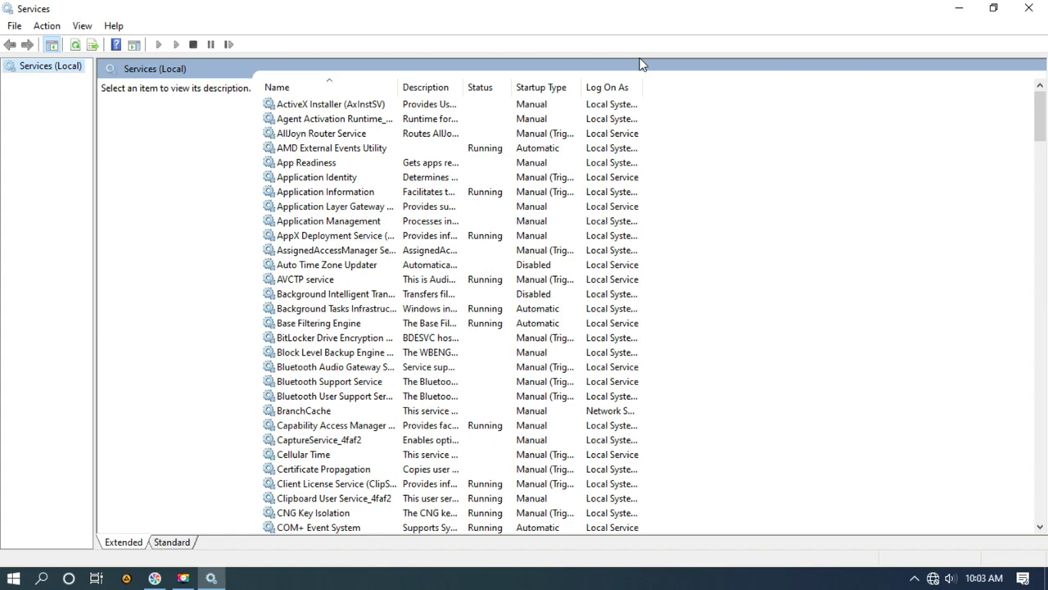
{"action": "left_click", "coordinate": [545, 181]}
{"action": "type", "text": "security c"}
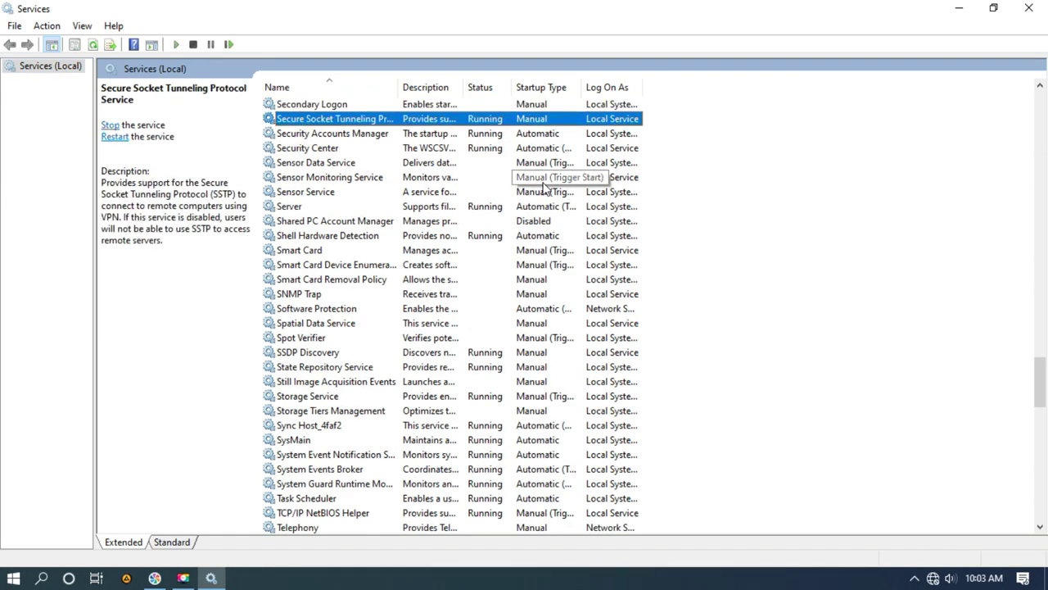
{"action": "key", "text": "Down"}
{"action": "key", "text": "Down"}
{"action": "key", "text": "Down"}
{"action": "key", "text": "Down"}
{"action": "key", "text": "Down"}
{"action": "key", "text": "Down"}
{"action": "key", "text": "Down"}
{"action": "key", "text": "Down"}
{"action": "key", "text": "Down"}
{"action": "key", "text": "Down"}
{"action": "key", "text": "Down"}
{"action": "key", "text": "Down"}
{"action": "key", "text": "Down"}
{"action": "key", "text": "Down"}
{"action": "key", "text": "Down"}
{"action": "key", "text": "Down"}
{"action": "key", "text": "Down"}
{"action": "key", "text": "Down"}
{"action": "key", "text": "Down"}
{"action": "key", "text": "Down"}
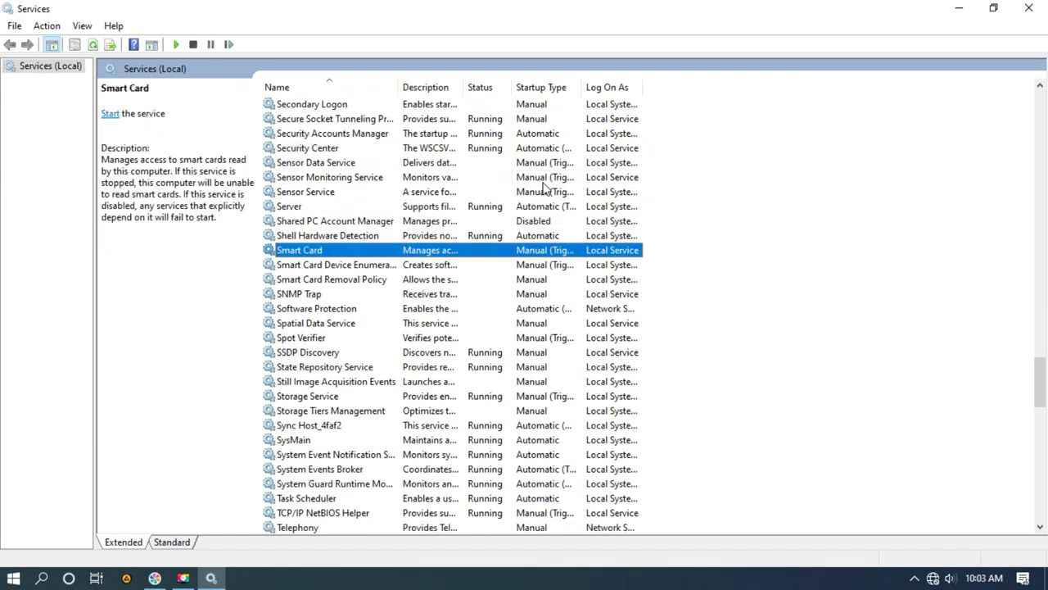
{"action": "type", "text": "security c"}
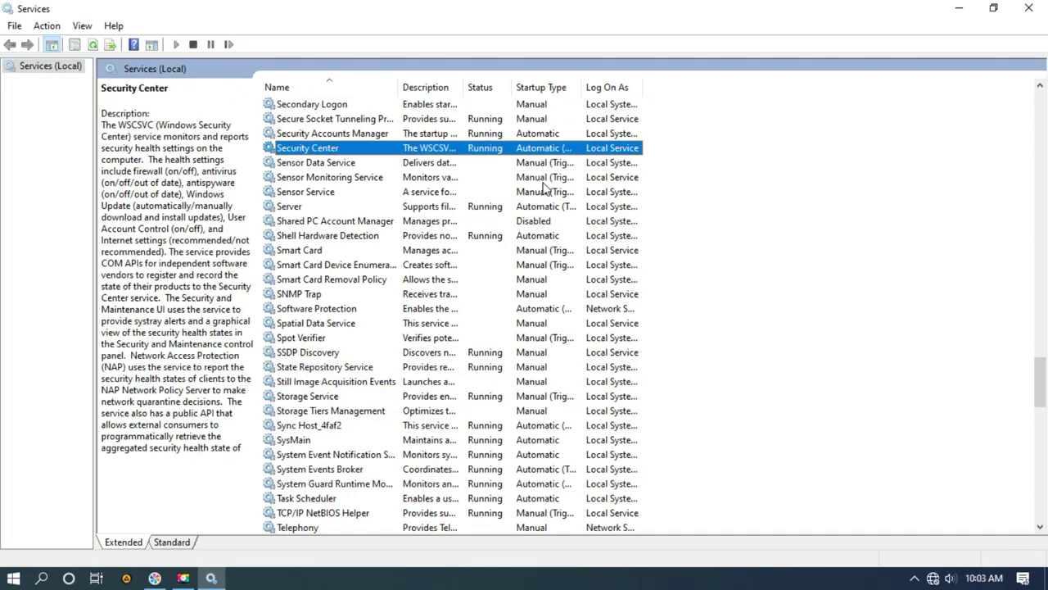
- Find the Windows Search service, stop it and apply the Manual startup type
{"action": "type", "text": "w"}
{"action": "key", "text": "Down"}
{"action": "key", "text": "Down"}
{"action": "key", "text": "Down"}
{"action": "key", "text": "Down"}
{"action": "key", "text": "Down"}
{"action": "key", "text": "Down"}
{"action": "key", "text": "Down"}
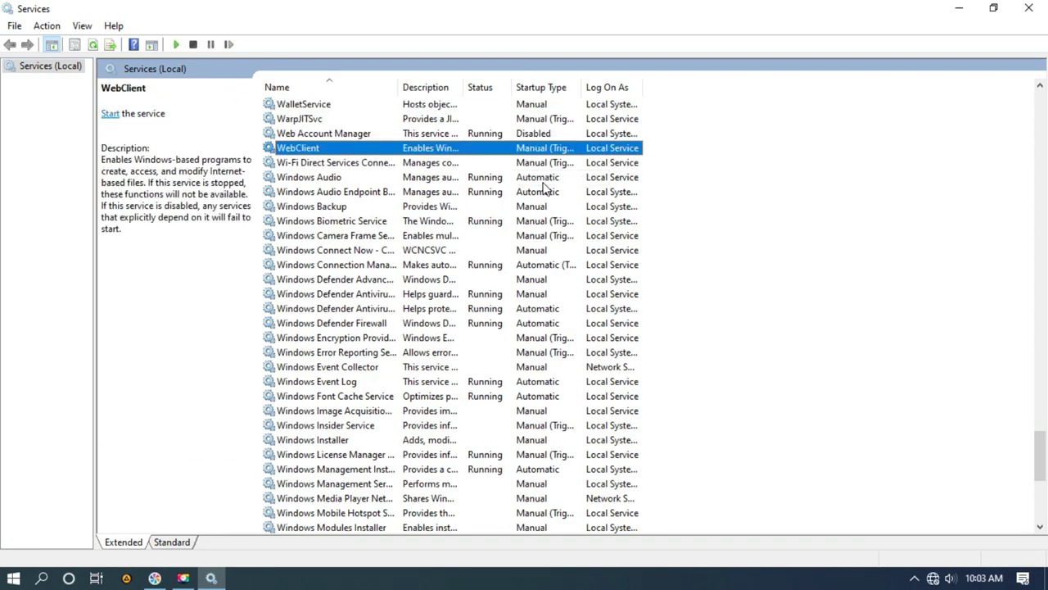
{"action": "key", "text": "Down"}
{"action": "key", "text": "Down"}
{"action": "key", "text": "Down"}
{"action": "key", "text": "Down"}
{"action": "key", "text": "Down"}
{"action": "key", "text": "Down"}
{"action": "key", "text": "Down"}
{"action": "key", "text": "Down"}
{"action": "key", "text": "Down"}
{"action": "key", "text": "Down"}
{"action": "key", "text": "Down"}
{"action": "key", "text": "Down"}
{"action": "key", "text": "Down"}
{"action": "key", "text": "Down"}
{"action": "key", "text": "Down"}
{"action": "key", "text": "Down"}
{"action": "key", "text": "Down"}
{"action": "key", "text": "Down"}
{"action": "key", "text": "Down"}
{"action": "key", "text": "Down"}
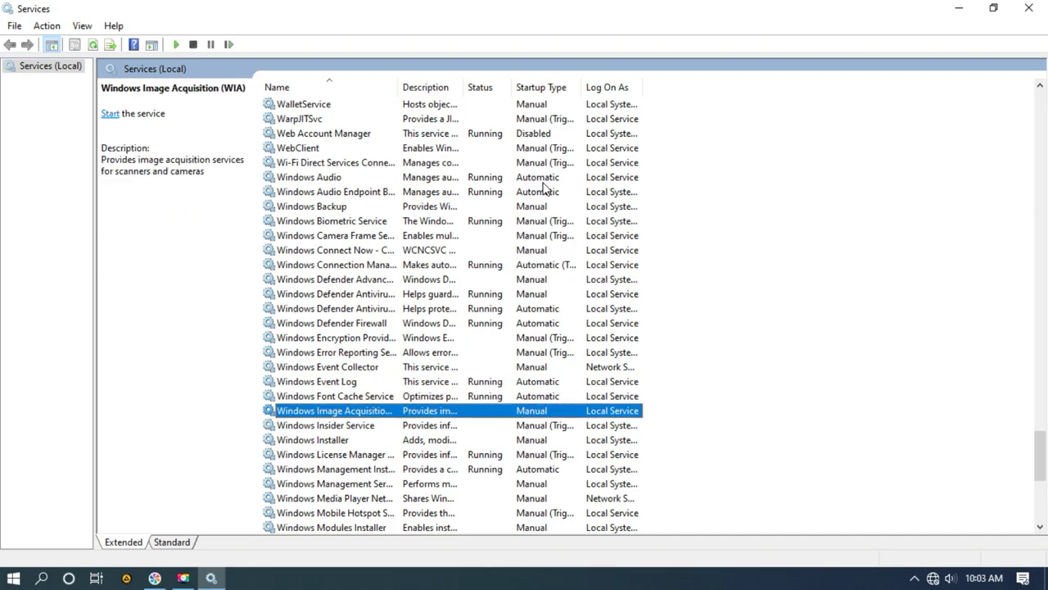
{"action": "key", "text": "Down"}
{"action": "key", "text": "Down"}
{"action": "key", "text": "Down"}
{"action": "key", "text": "Down"}
{"action": "key", "text": "Down"}
{"action": "key", "text": "Down"}
{"action": "key", "text": "Down"}
{"action": "key", "text": "Down"}
{"action": "key", "text": "Down"}
{"action": "key", "text": "Down"}
{"action": "key", "text": "Down"}
{"action": "key", "text": "Down"}
{"action": "key", "text": "Down"}
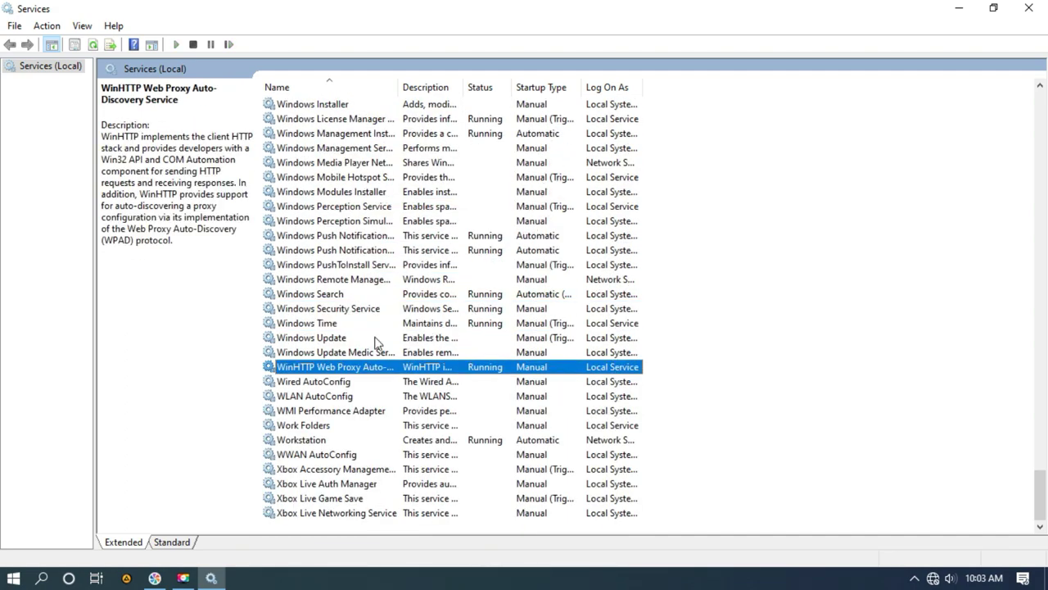
{"action": "left_click", "coordinate": [327, 297]}
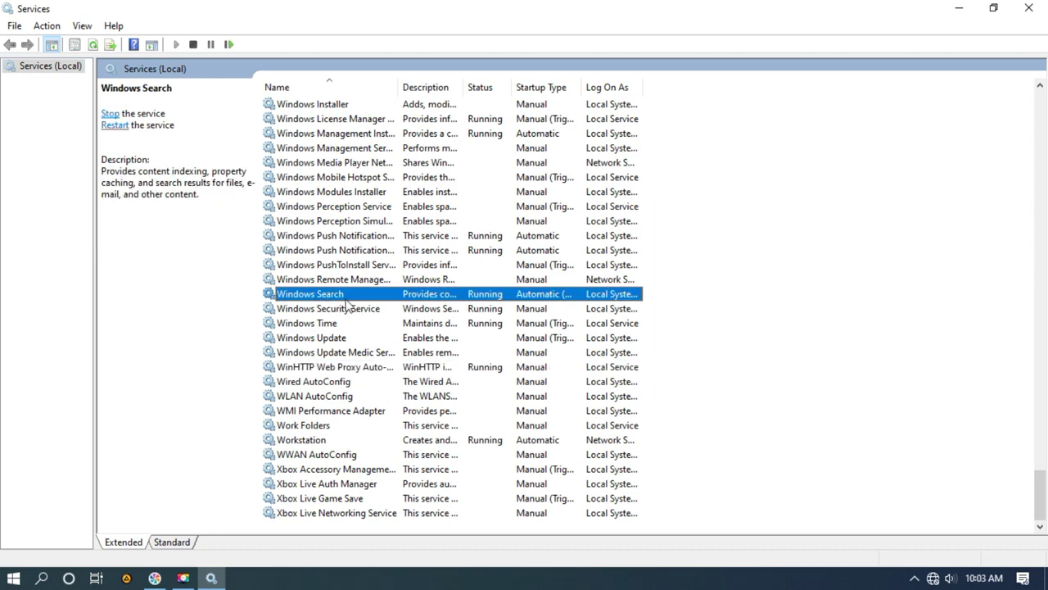
{"action": "double_click", "coordinate": [332, 298]}
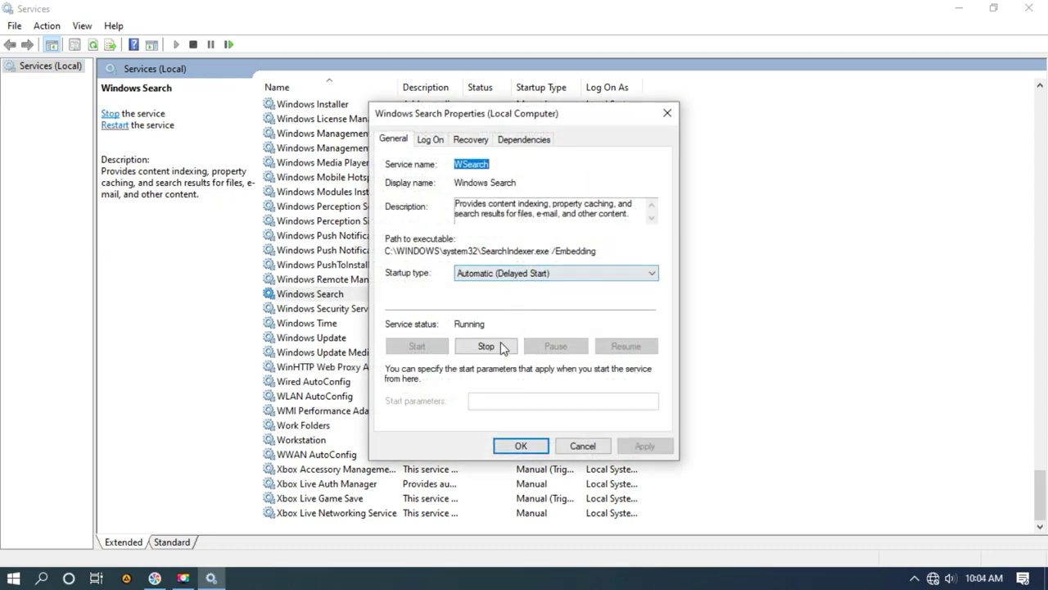
{"action": "left_click", "coordinate": [497, 346]}
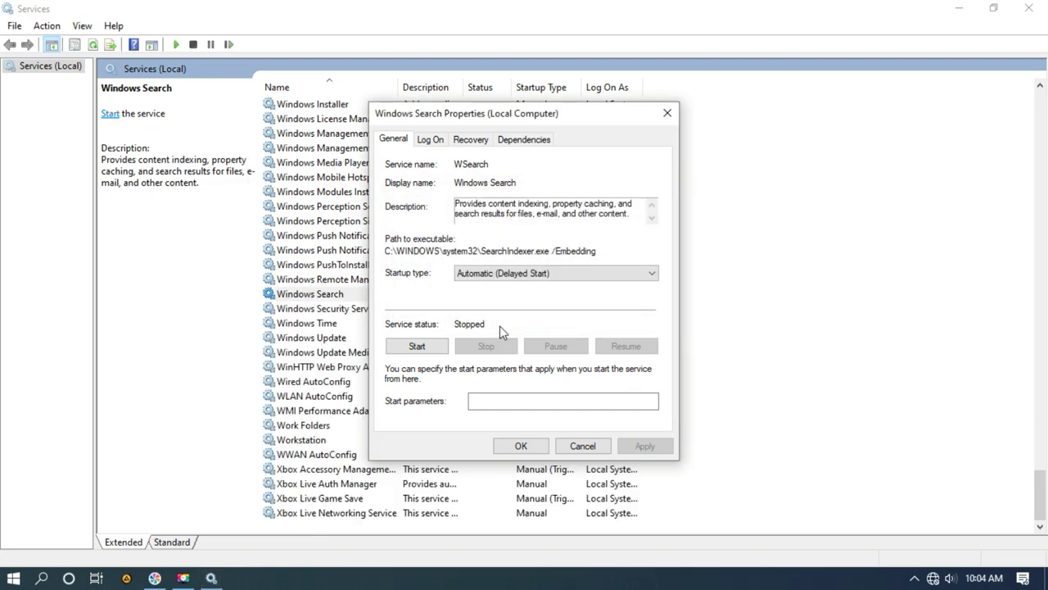
{"action": "left_click", "coordinate": [506, 275]}
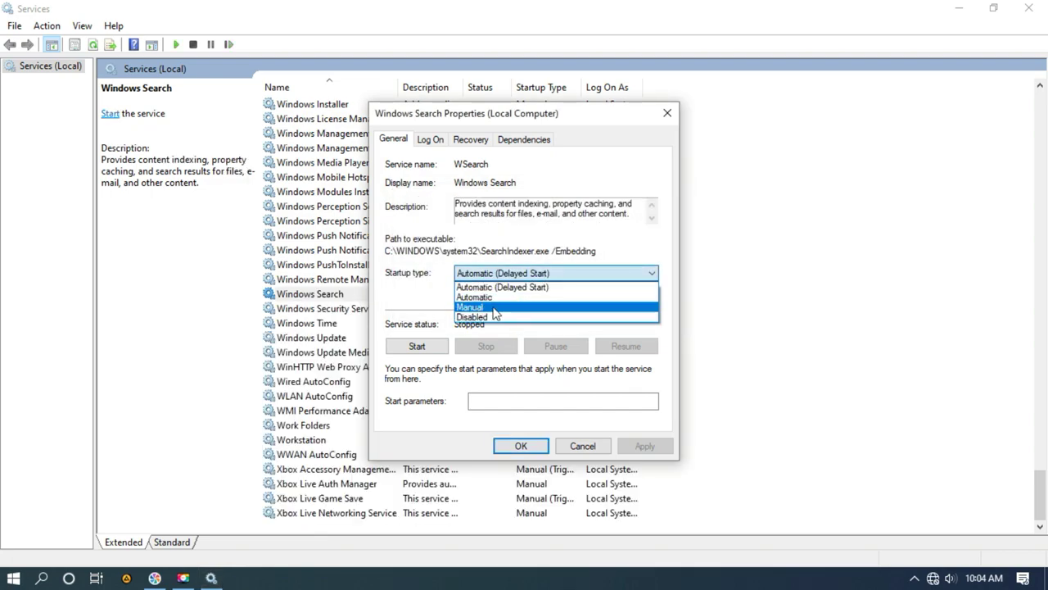
{"action": "left_click", "coordinate": [482, 307]}
{"action": "left_click", "coordinate": [646, 453]}
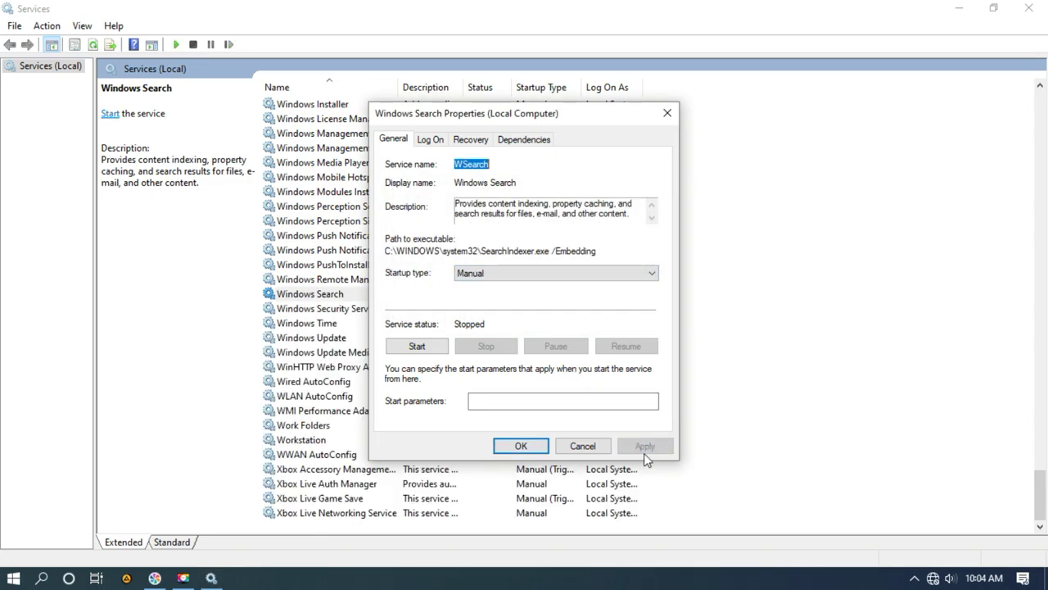
{"action": "left_click", "coordinate": [524, 445]}
- Find the Windows Update service and set its startup type to Disabled, applying the change
{"action": "left_click", "coordinate": [491, 440]}
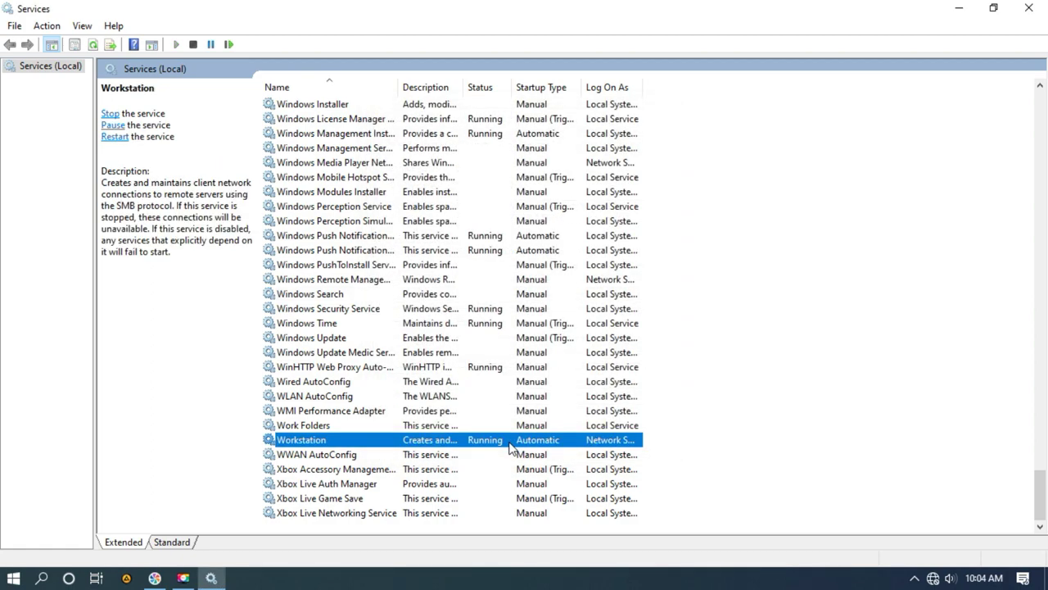
{"action": "left_click", "coordinate": [510, 452]}
{"action": "key", "text": "w"}
{"action": "key", "text": "Down"}
{"action": "key", "text": "Down"}
{"action": "key", "text": "Down"}
{"action": "key", "text": "Down"}
{"action": "key", "text": "Down"}
{"action": "key", "text": "Down"}
{"action": "key", "text": "Down"}
{"action": "key", "text": "Down"}
{"action": "key", "text": "Down"}
{"action": "key", "text": "Down"}
{"action": "key", "text": "Down"}
{"action": "key", "text": "Down"}
{"action": "key", "text": "Down"}
{"action": "key", "text": "Down"}
{"action": "key", "text": "Down"}
{"action": "key", "text": "Down"}
{"action": "key", "text": "Down"}
{"action": "key", "text": "Down"}
{"action": "key", "text": "Down"}
{"action": "key", "text": "Down"}
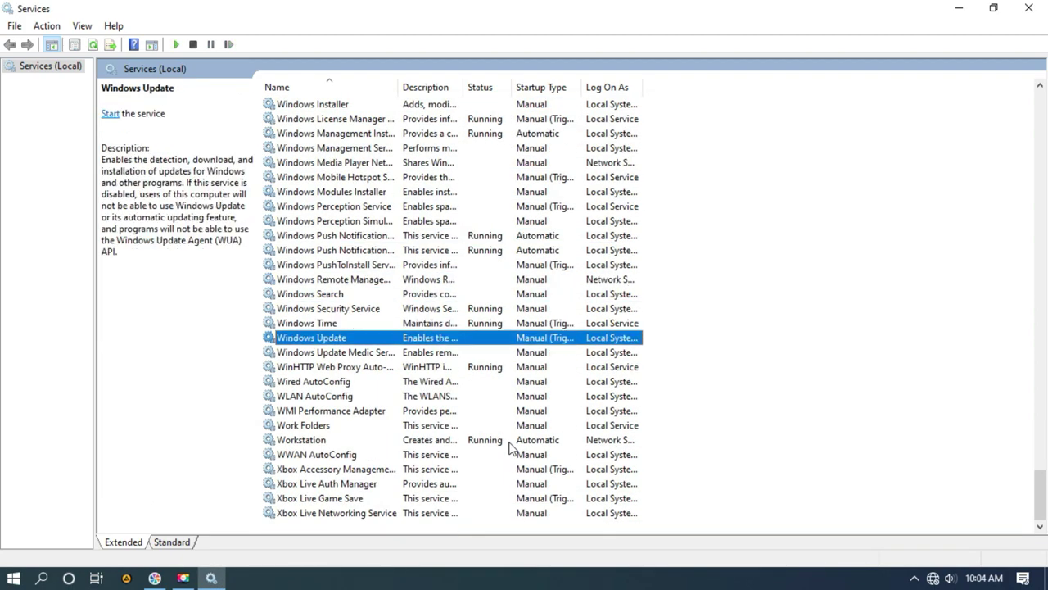
{"action": "key", "text": "Down"}
{"action": "key", "text": "Down"}
{"action": "key", "text": "Down"}
{"action": "double_click", "coordinate": [328, 337]}
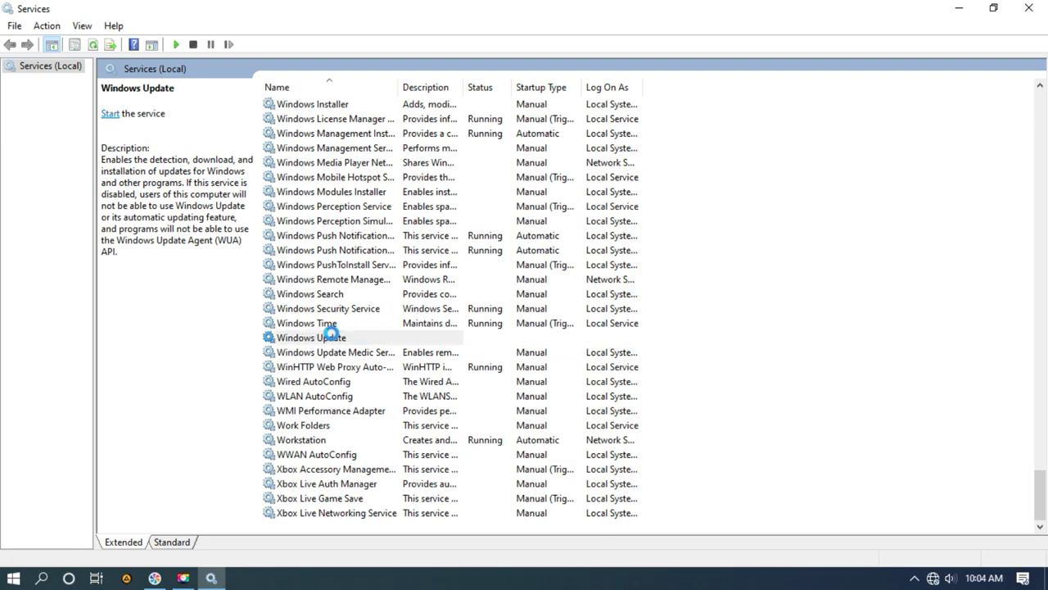
{"action": "left_click", "coordinate": [487, 279]}
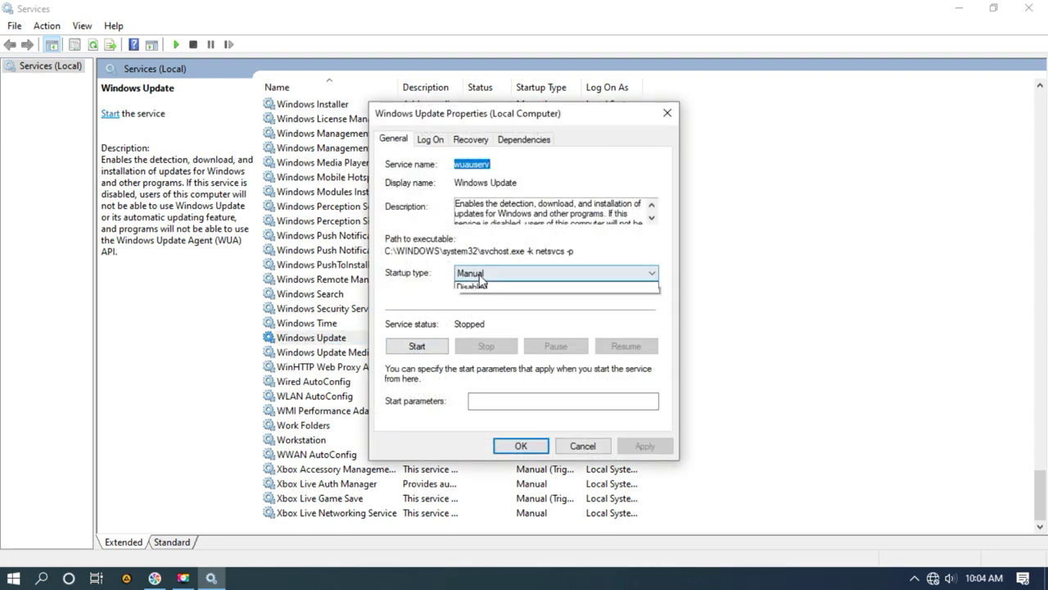
{"action": "left_click", "coordinate": [488, 317]}
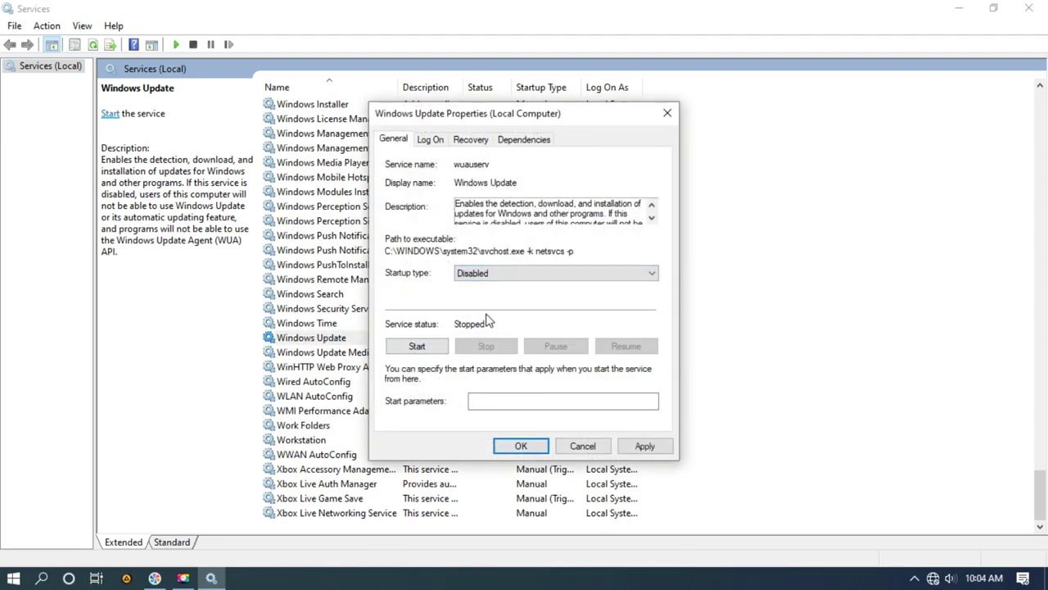
{"action": "left_click", "coordinate": [644, 445]}
{"action": "left_click", "coordinate": [519, 445]}
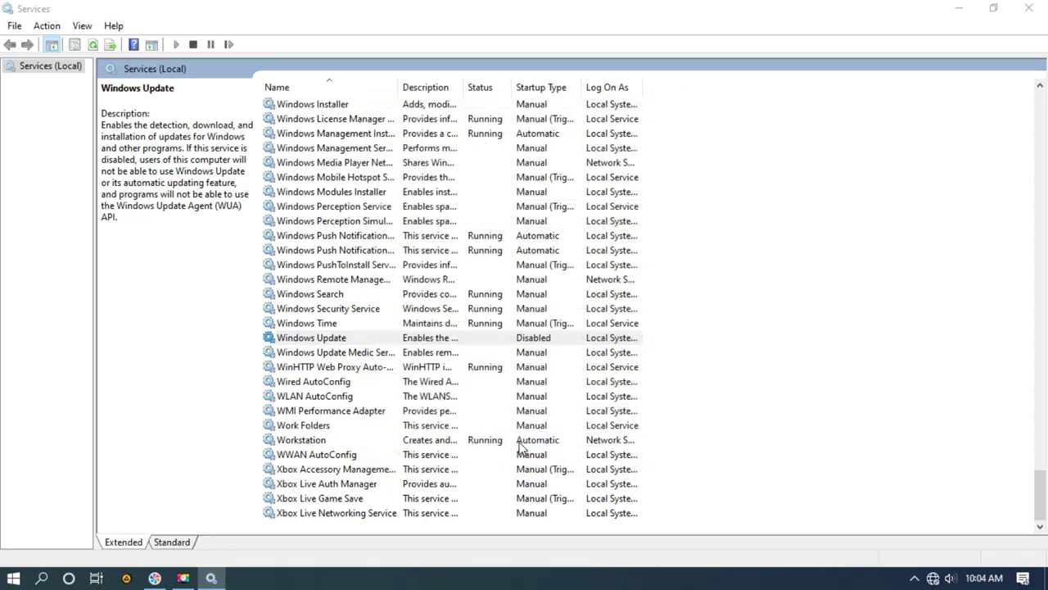
- Check the startup type and status in the Windows Update service's properties, then close the Services console
{"action": "double_click", "coordinate": [427, 338]}
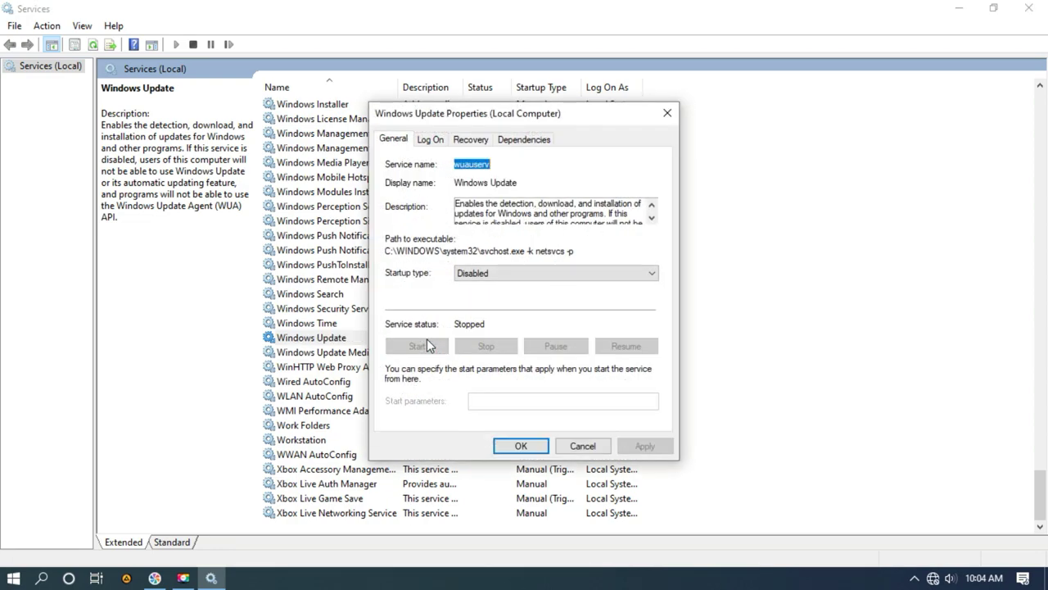
{"action": "left_click", "coordinate": [519, 444]}
{"action": "left_click", "coordinate": [1029, 8]}
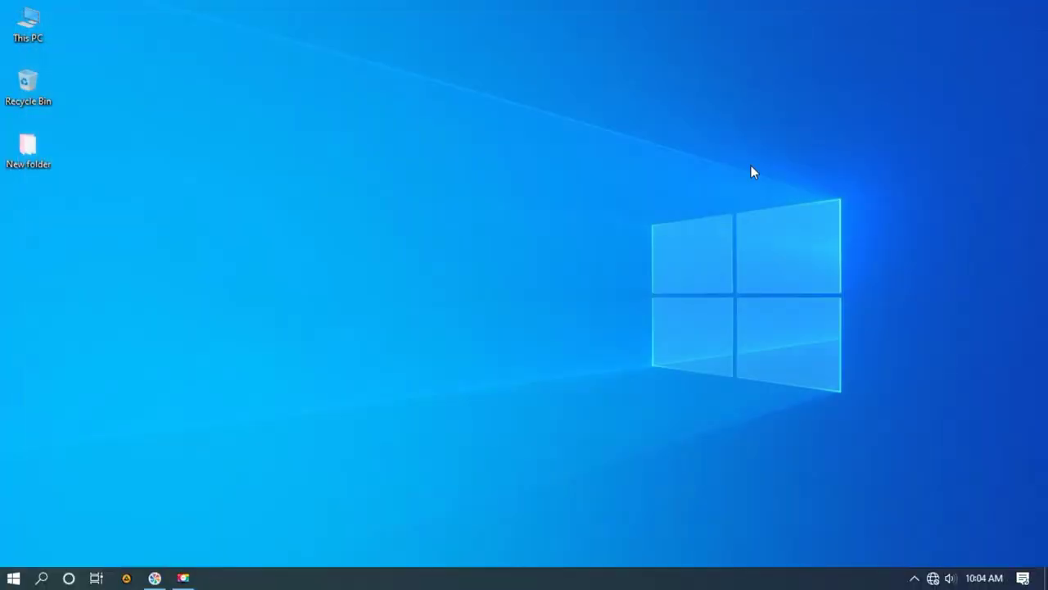